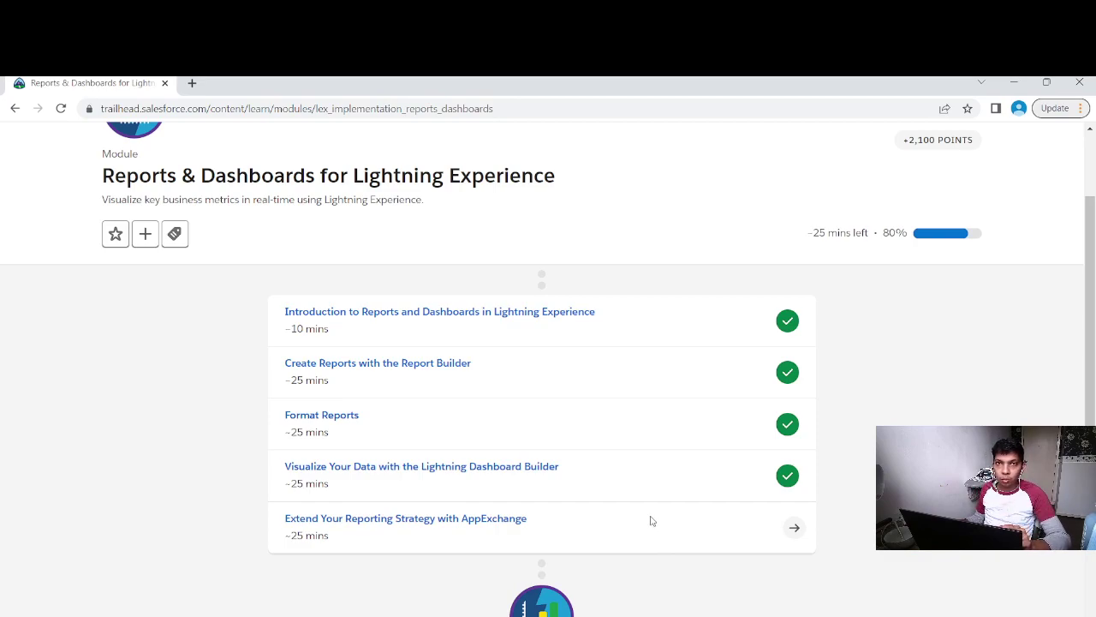
Open the unit "Extend Your Reporting Strategy with AppExchange" from the Reports & Dashboards for Lightning Experience module.
scroll(651, 520, up, 2)
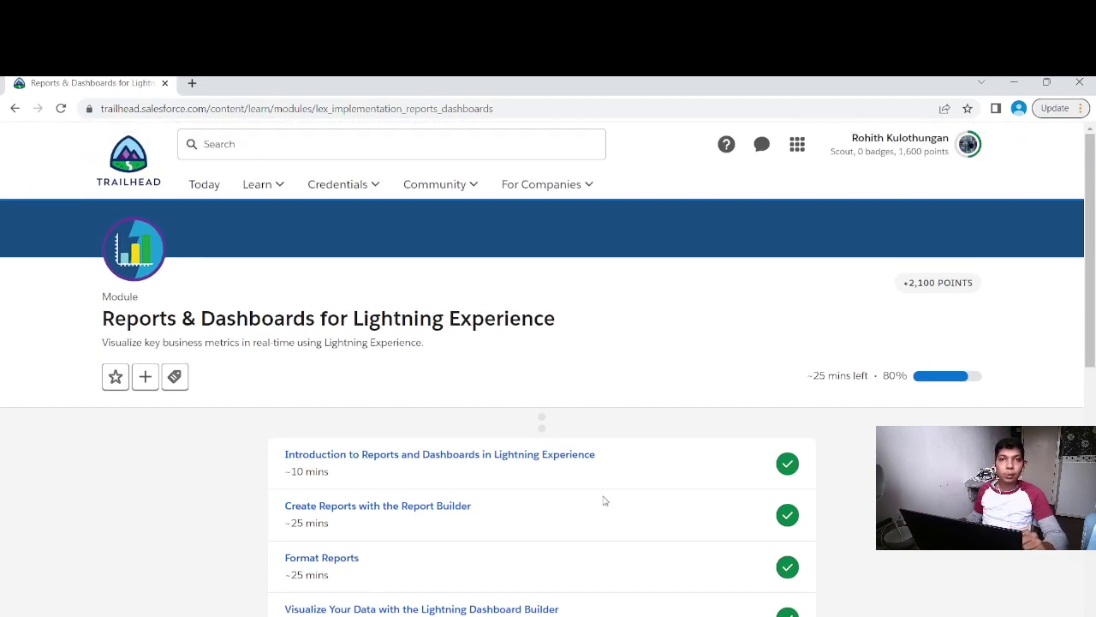
scroll(587, 494, down, 3)
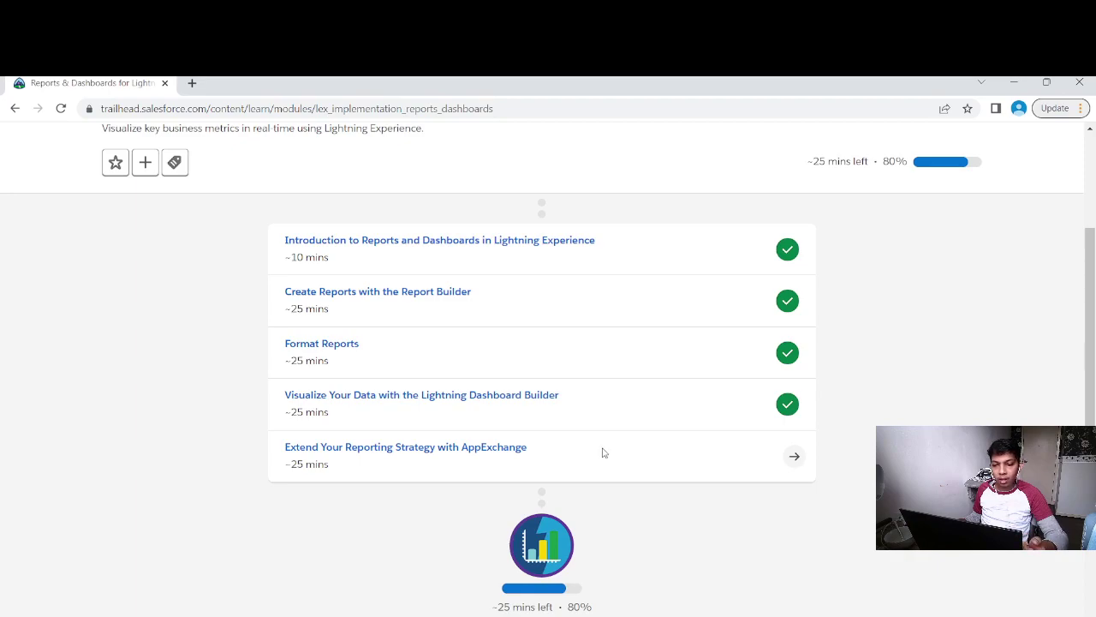
click(500, 453)
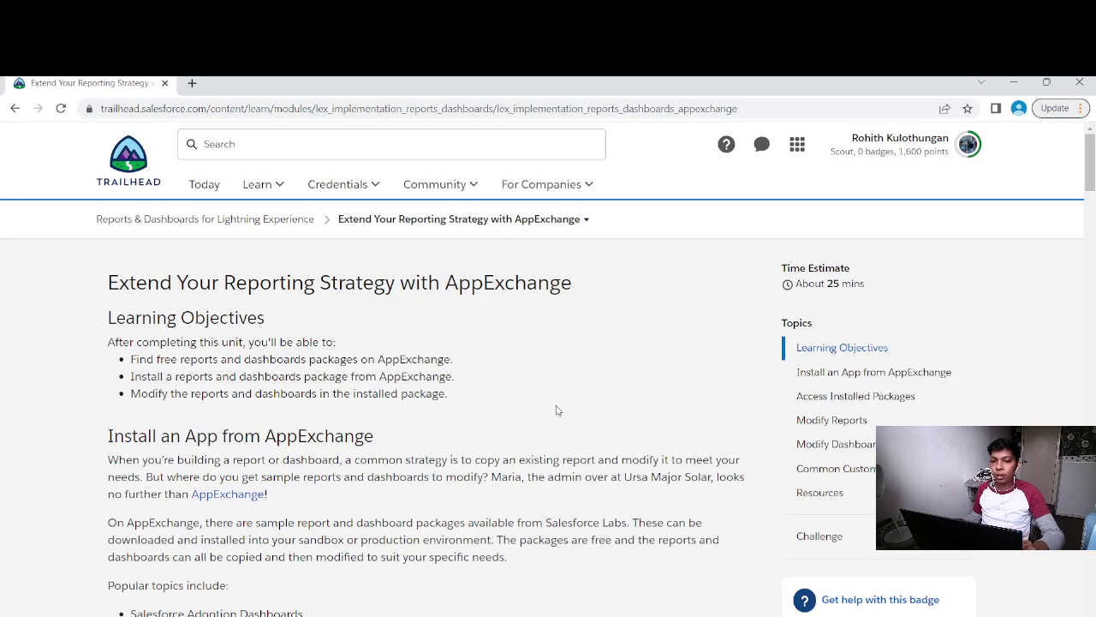
Open the AppExchange site linked in the unit's "Install an App from AppExchange" section and browse its featured app listings.
scroll(542, 409, down, 1)
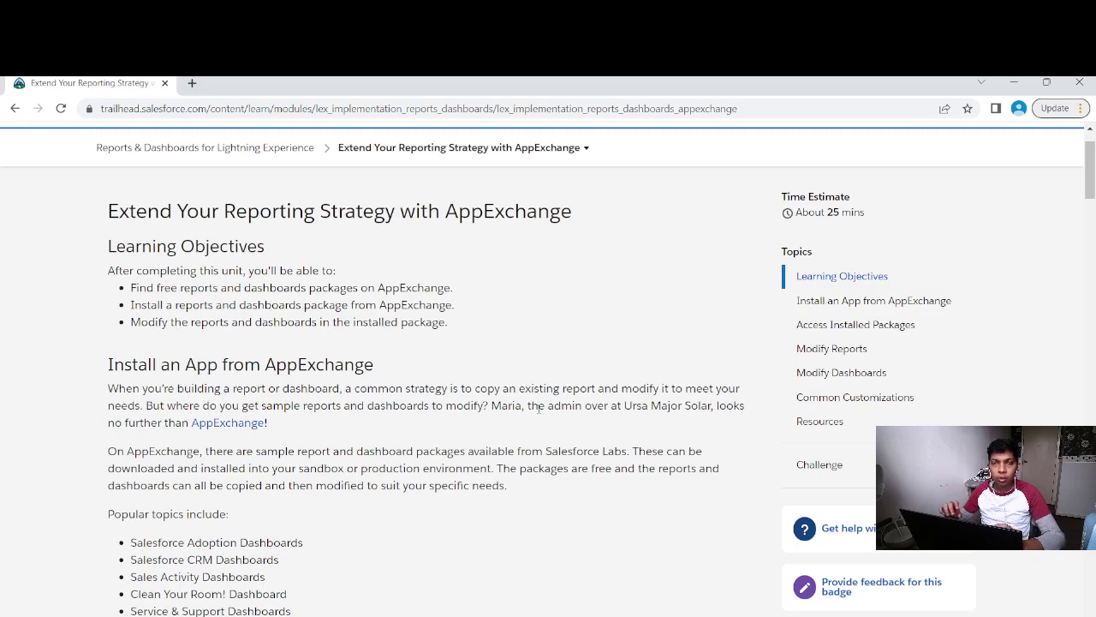
scroll(519, 400, down, 2)
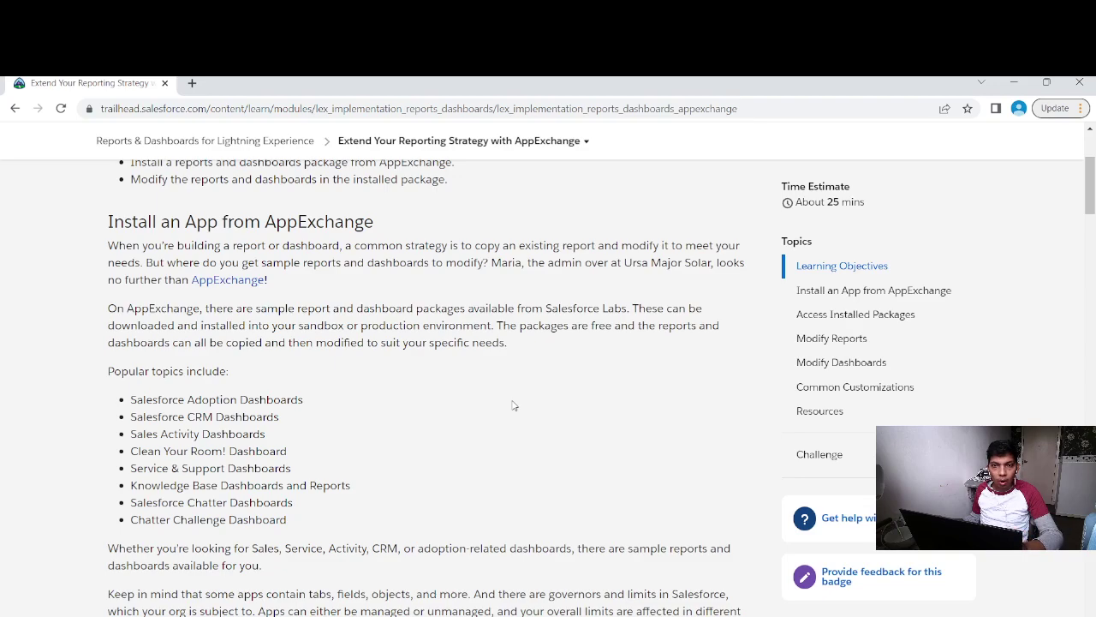
click(212, 280)
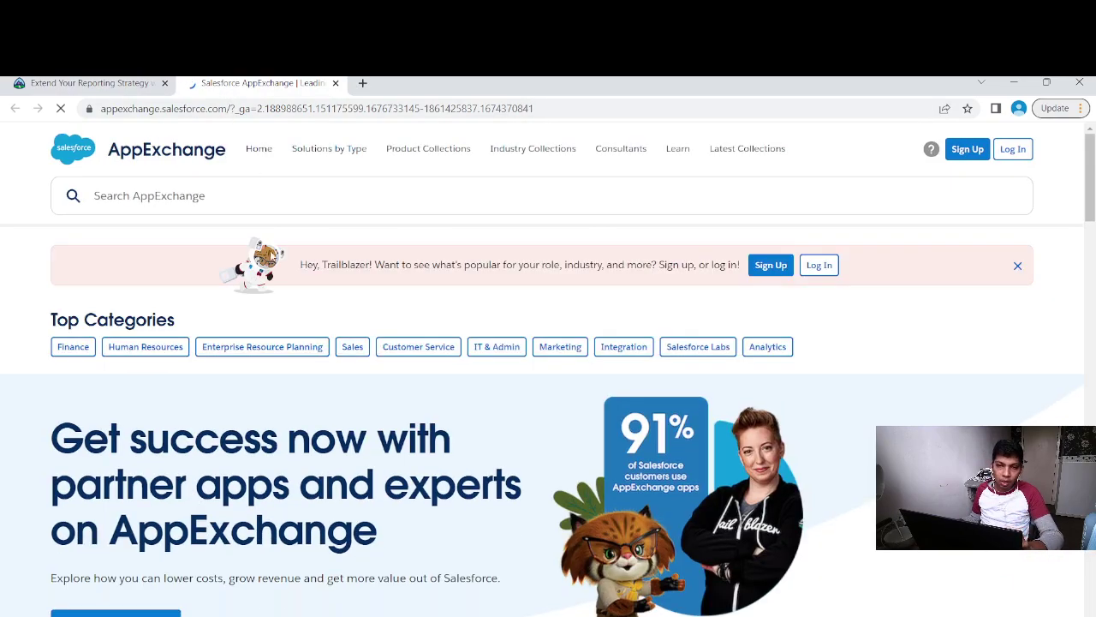
scroll(264, 343, down, 5)
scroll(188, 357, up, 2)
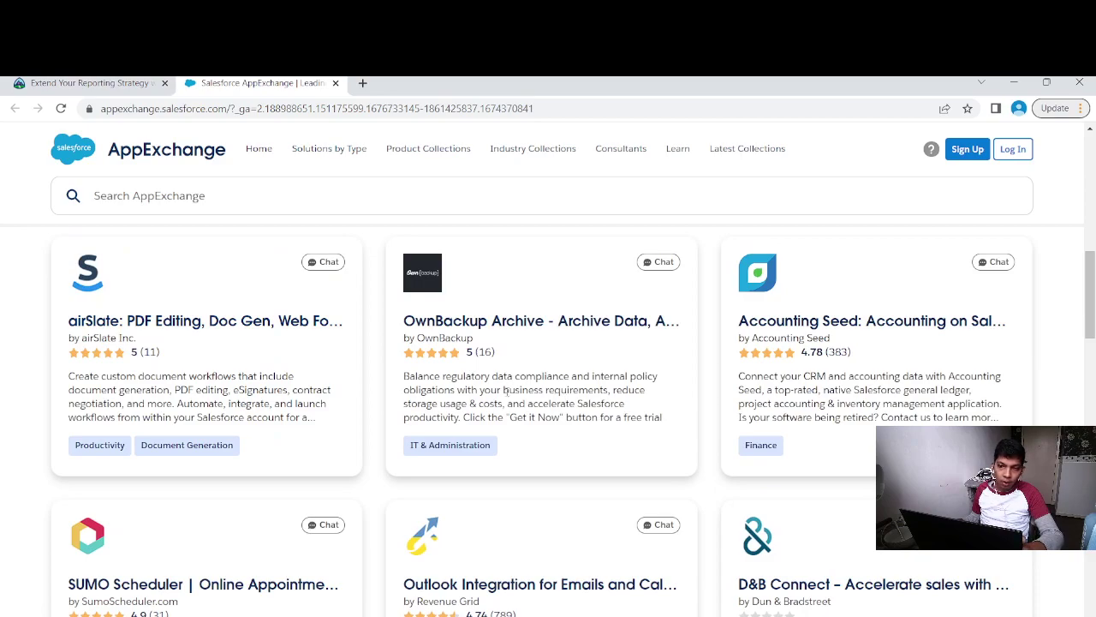
Return to the Trailhead unit and read the popular package topics, app limits and key decisions for installing an app from AppExchange.
click(146, 85)
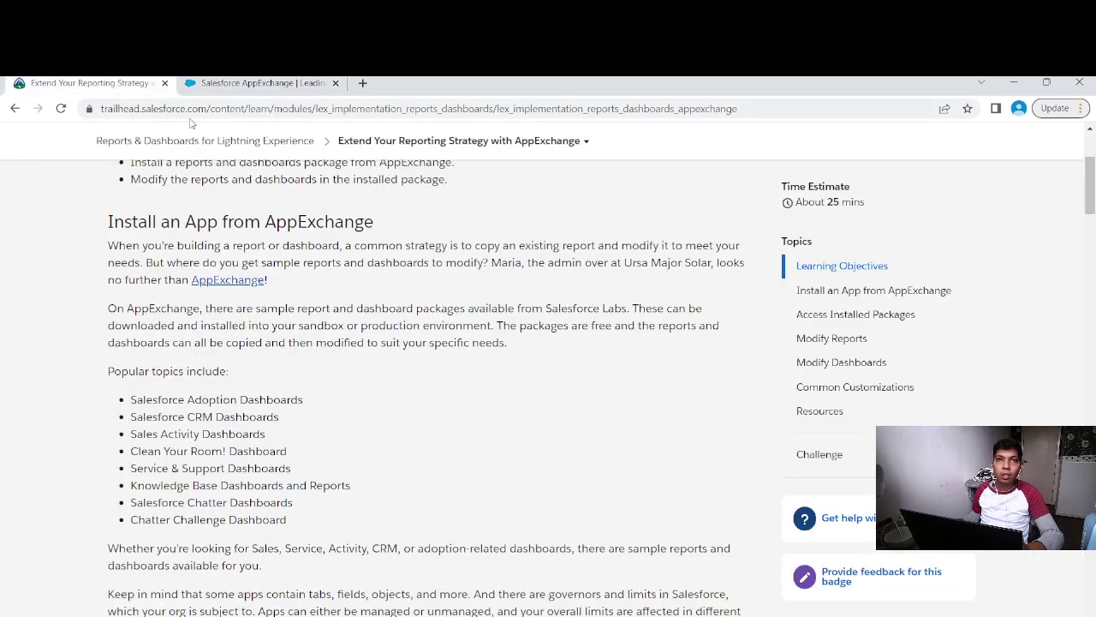
scroll(283, 317, down, 1)
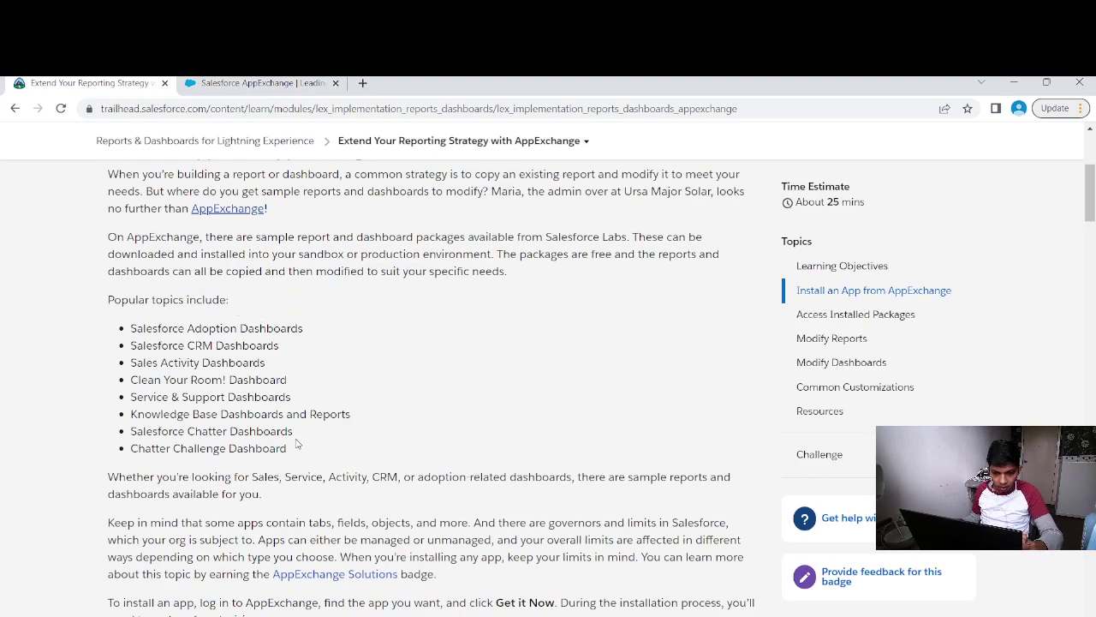
scroll(322, 400, down, 2)
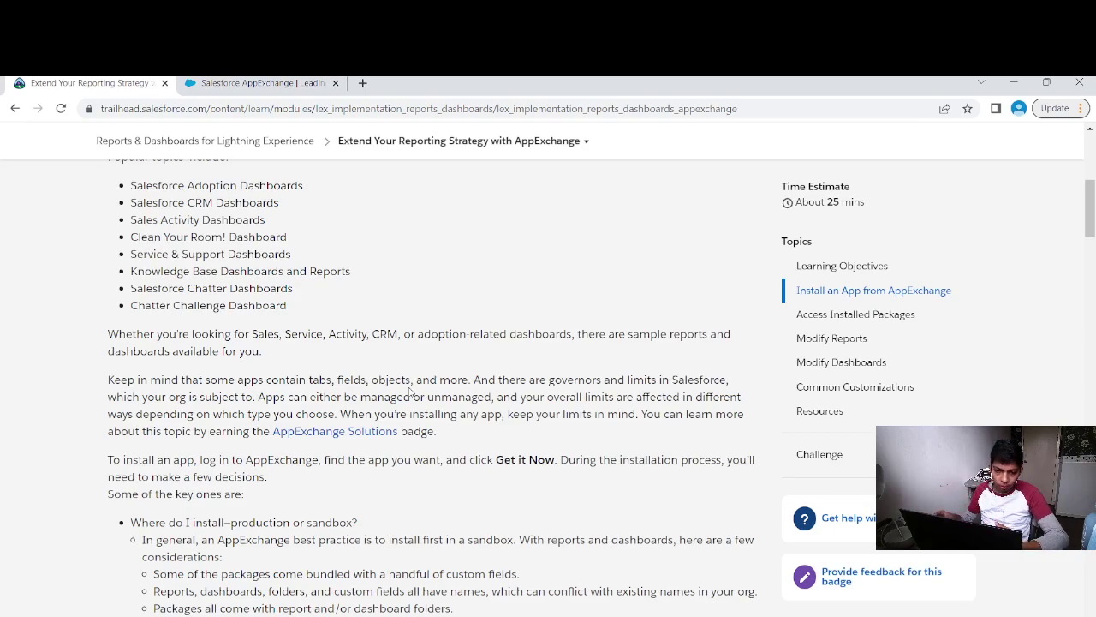
scroll(409, 391, down, 1)
scroll(285, 366, down, 2)
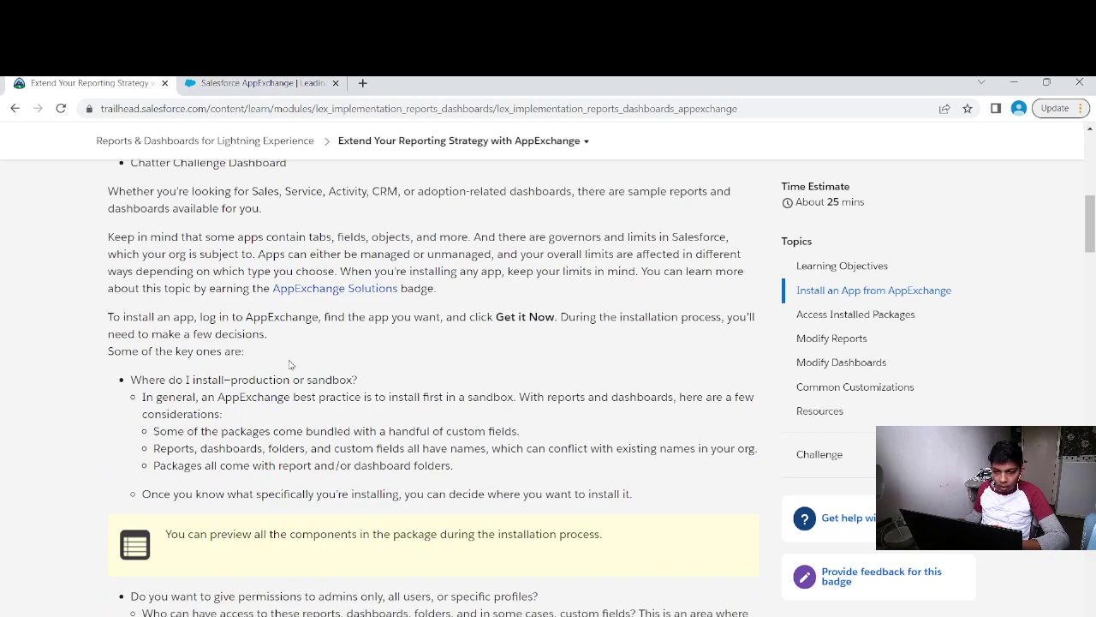
scroll(297, 360, down, 1)
scroll(297, 353, up, 1)
scroll(297, 353, up, 1)
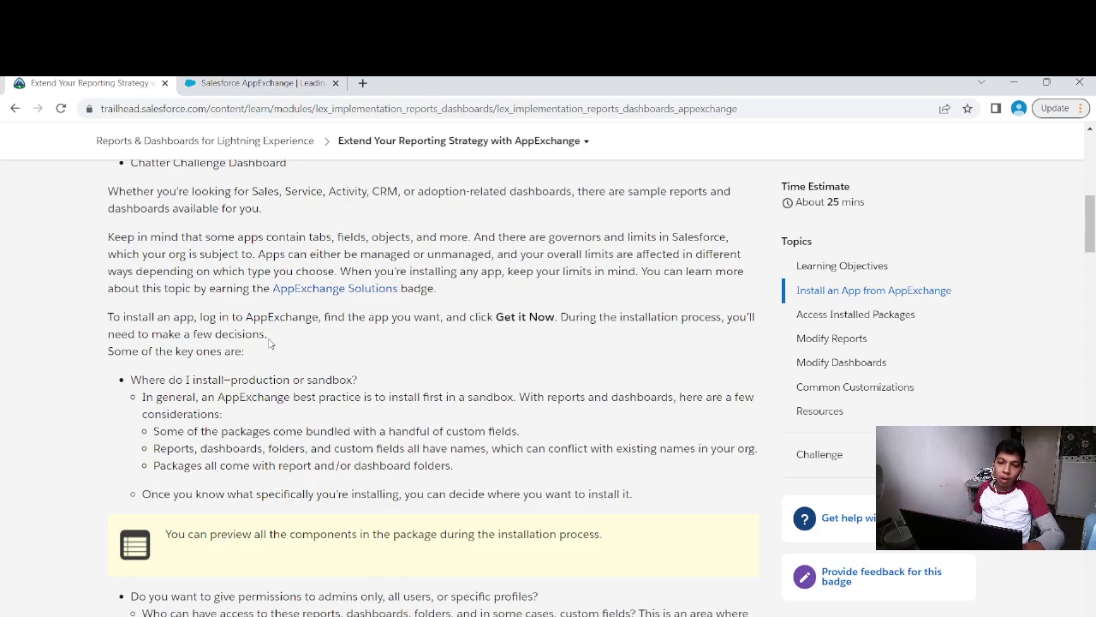
scroll(272, 342, down, 1)
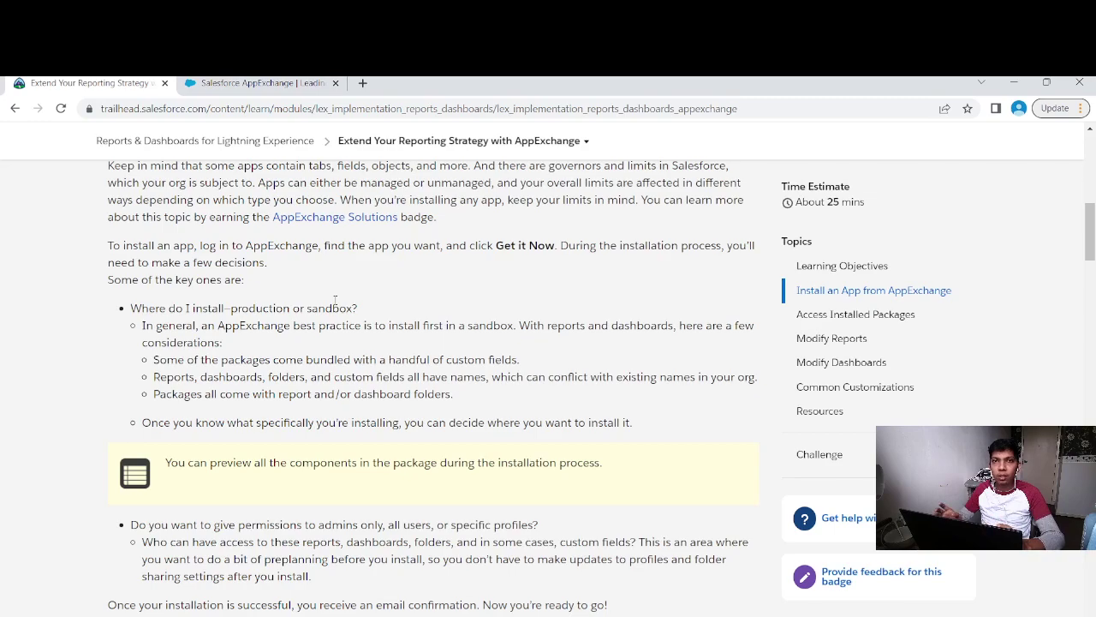
scroll(298, 309, down, 4)
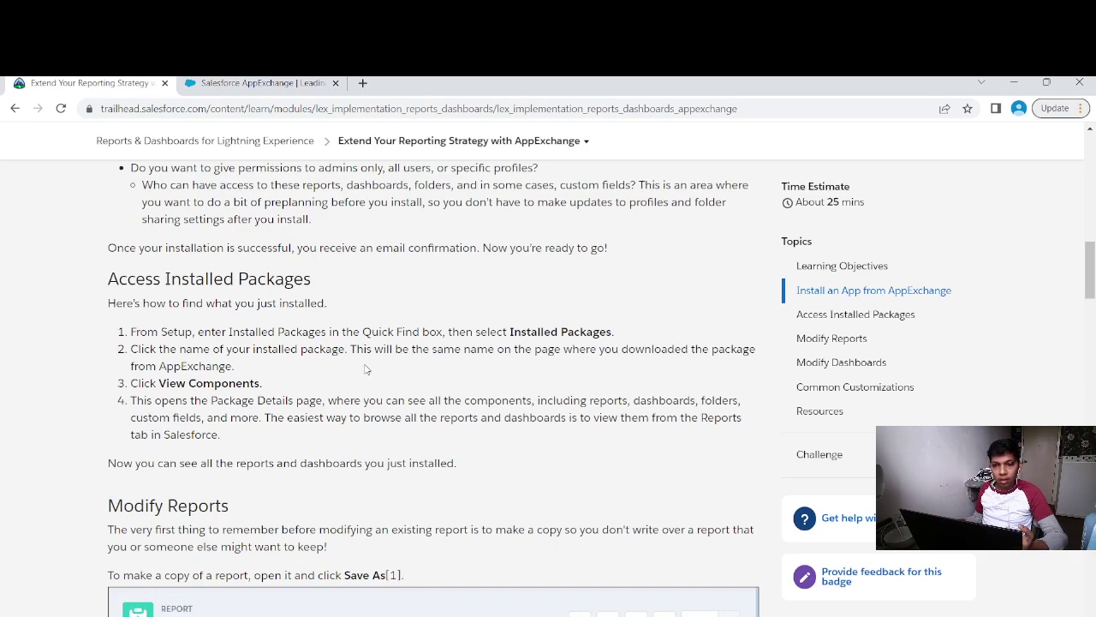
scroll(365, 368, down, 3)
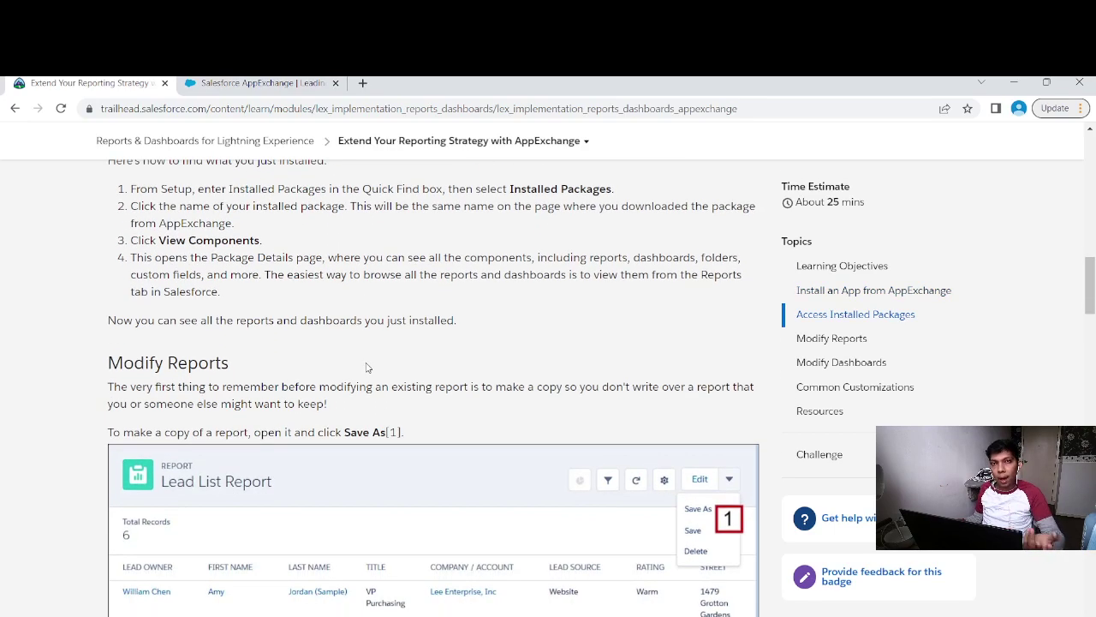
scroll(367, 368, up, 3)
scroll(366, 368, up, 1)
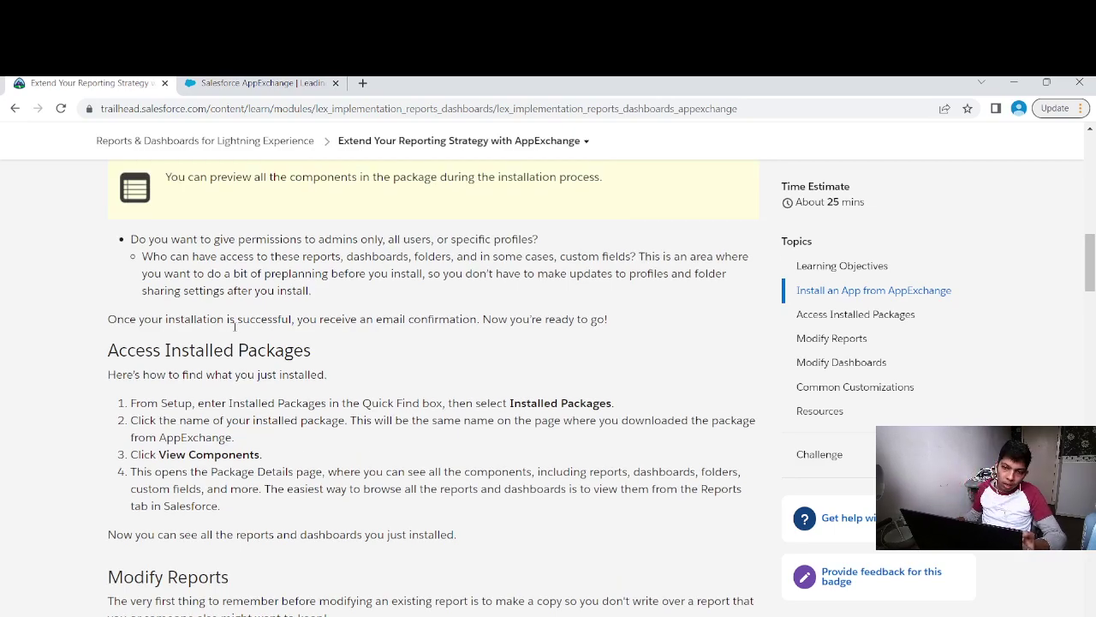
Open the airSlate app's listing on AppExchange and dismiss its chat pop-up to view the install option.
click(237, 85)
click(227, 320)
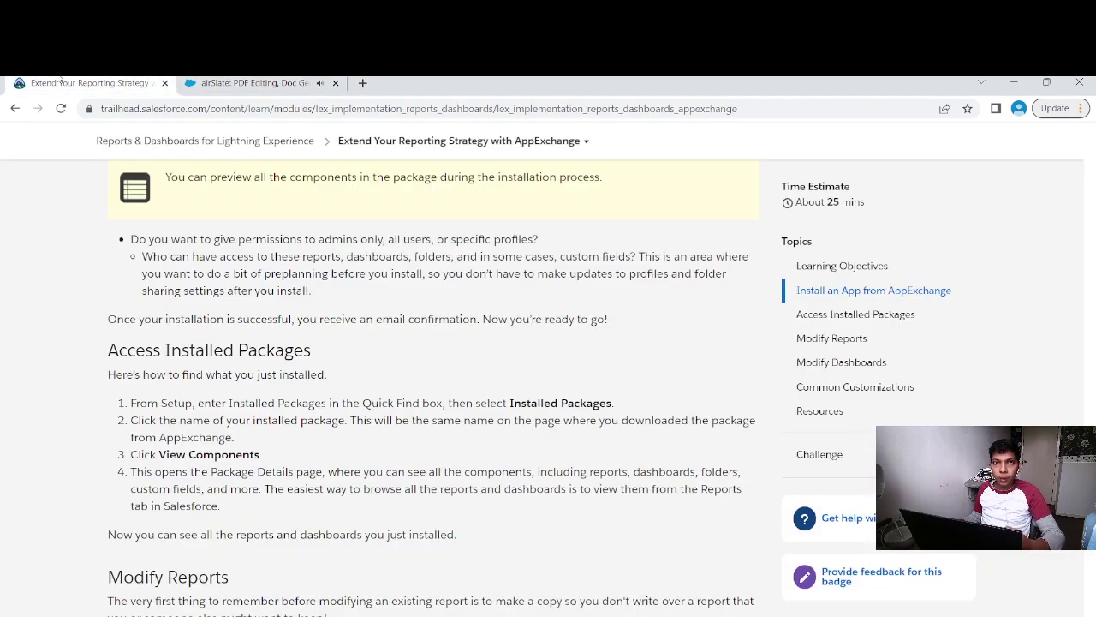
click(86, 83)
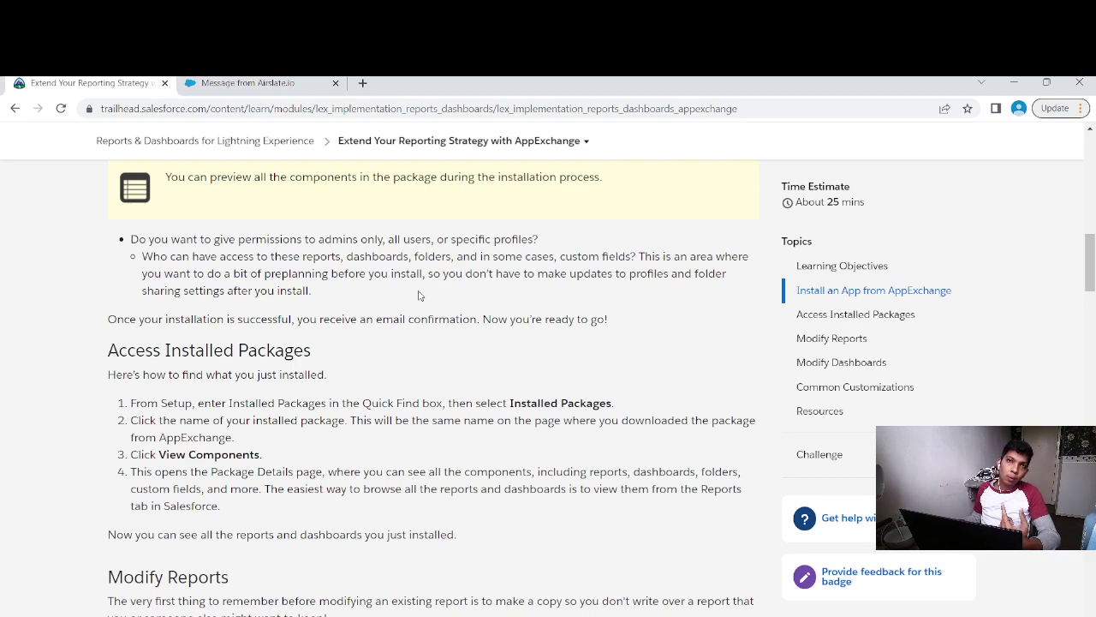
click(257, 82)
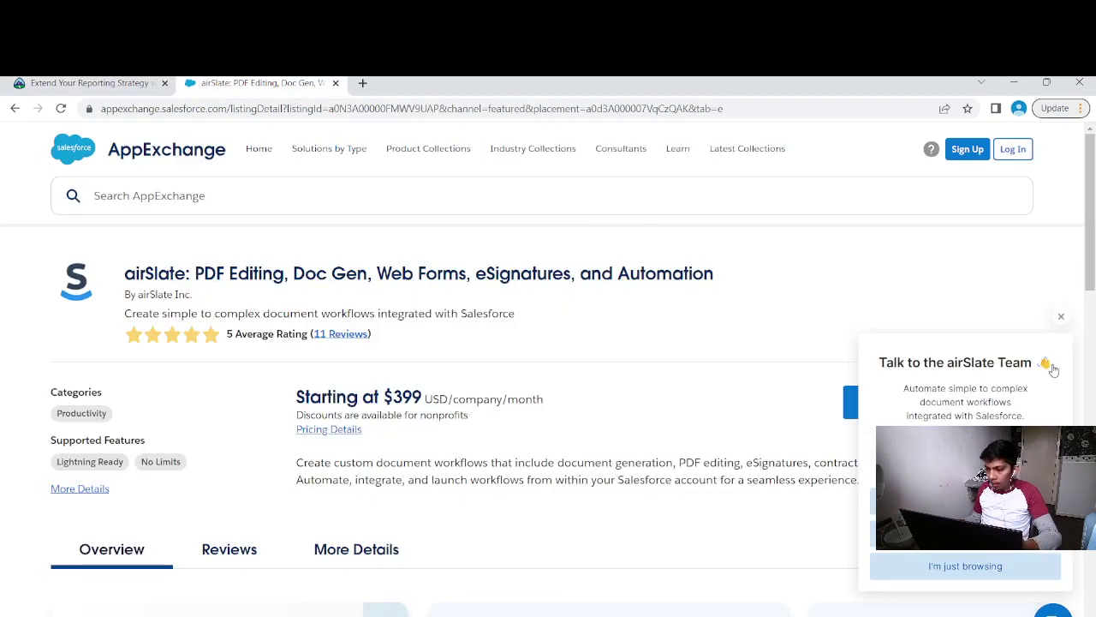
click(1060, 317)
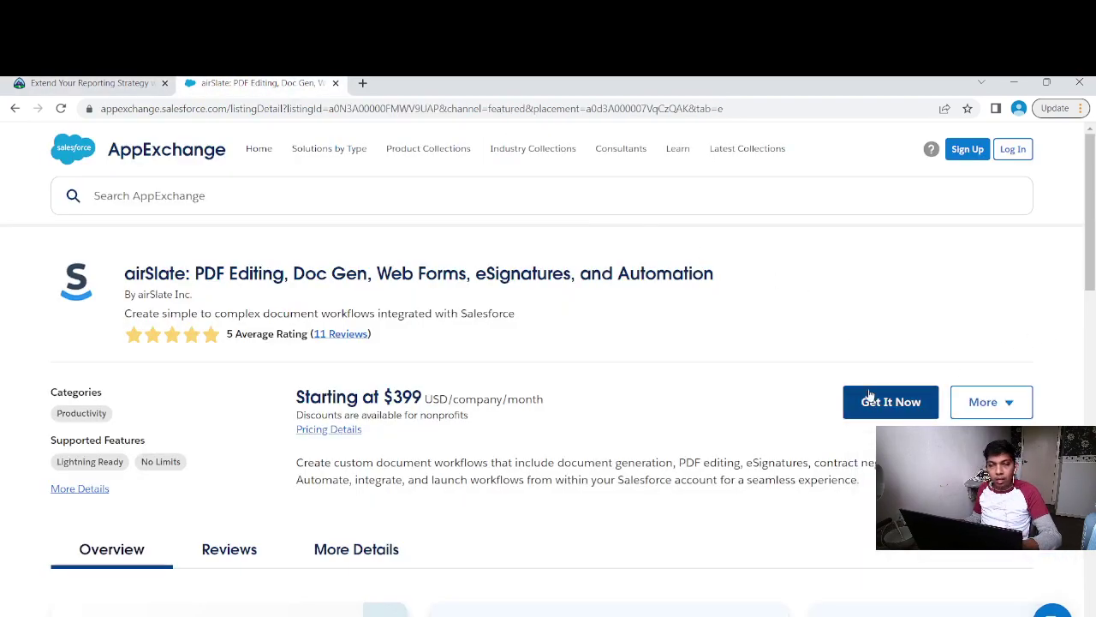
Go back to the Trailhead unit and review the "Access Installed Packages" instructions for finding an installed package's components.
click(129, 83)
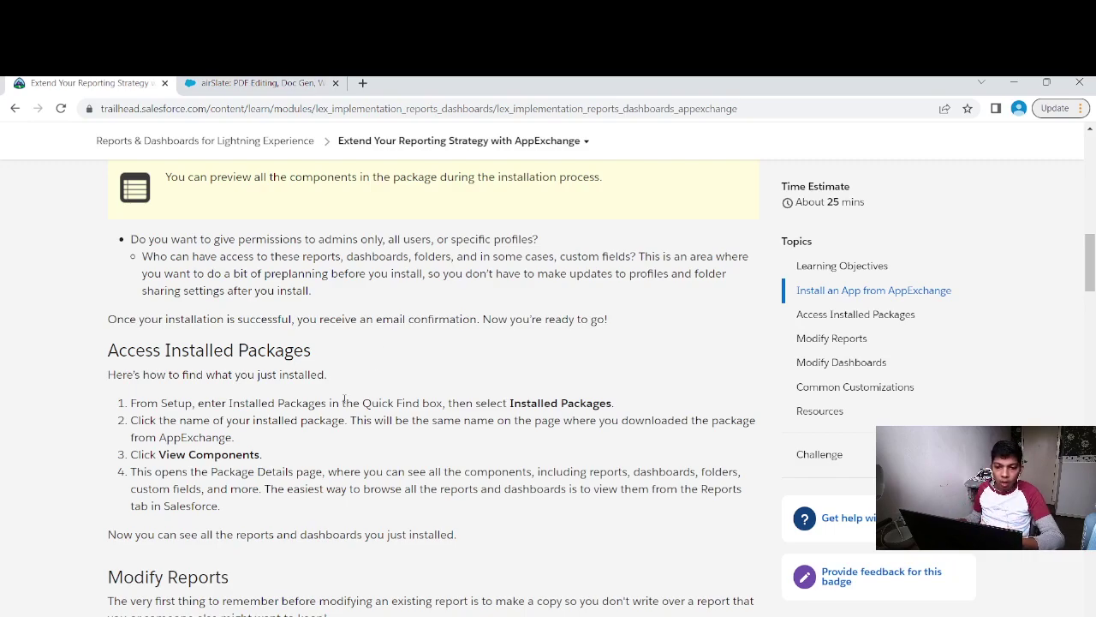
scroll(345, 399, down, 1)
scroll(345, 399, down, 2)
scroll(313, 356, up, 3)
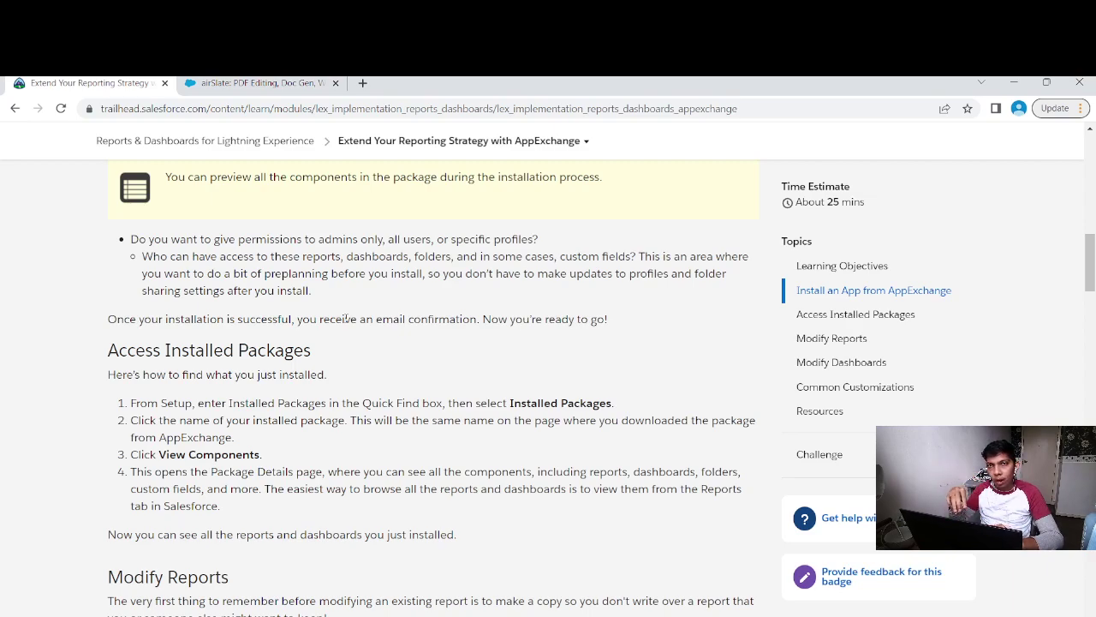
scroll(360, 320, up, 1)
scroll(343, 321, down, 3)
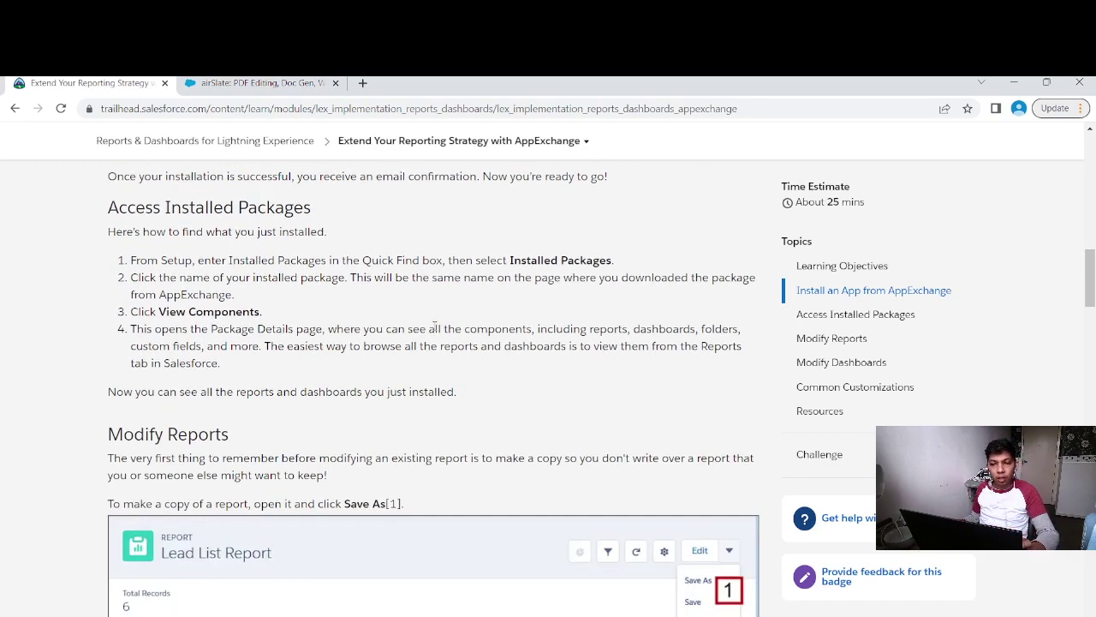
scroll(408, 347, down, 2)
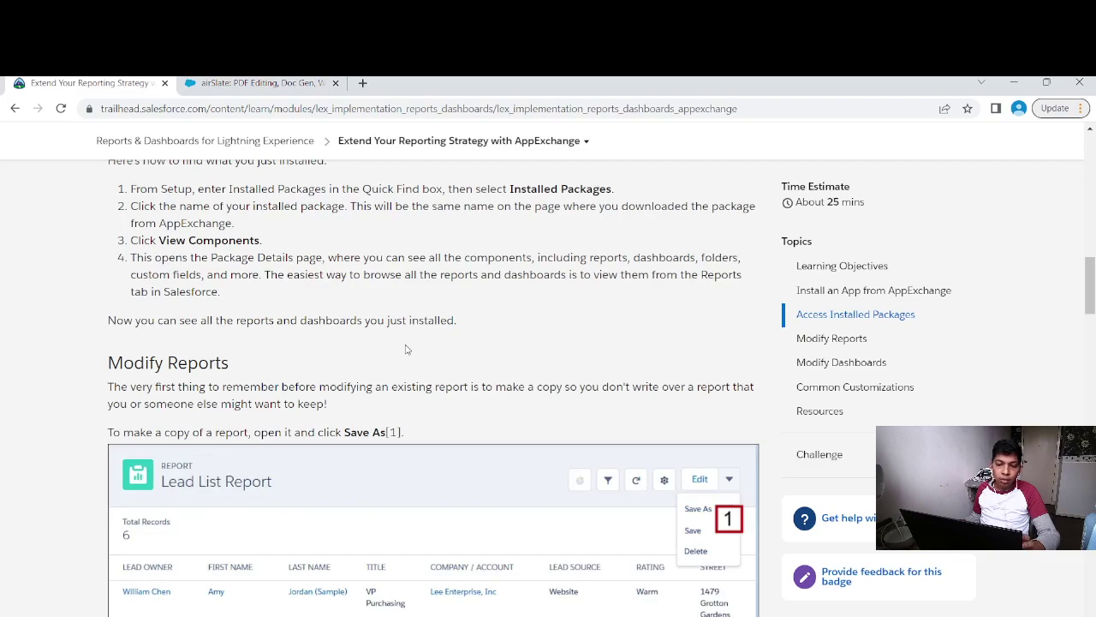
Read the "Modify Reports" section on copying a report into the Private Reports folder and customizing it safely.
scroll(404, 346, down, 4)
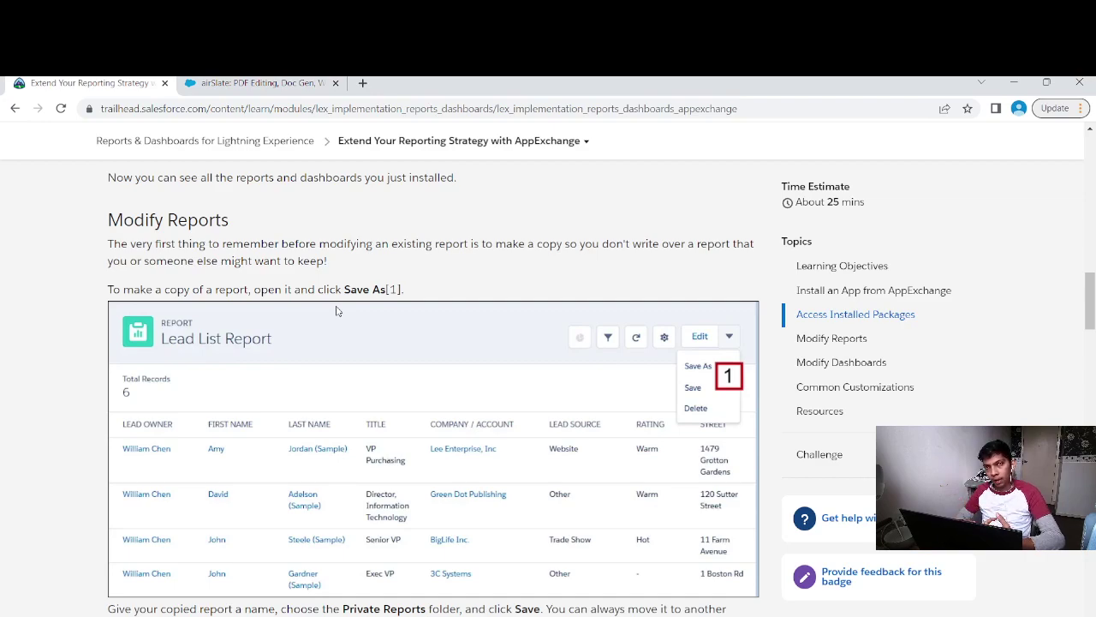
scroll(334, 313, down, 2)
scroll(309, 315, up, 2)
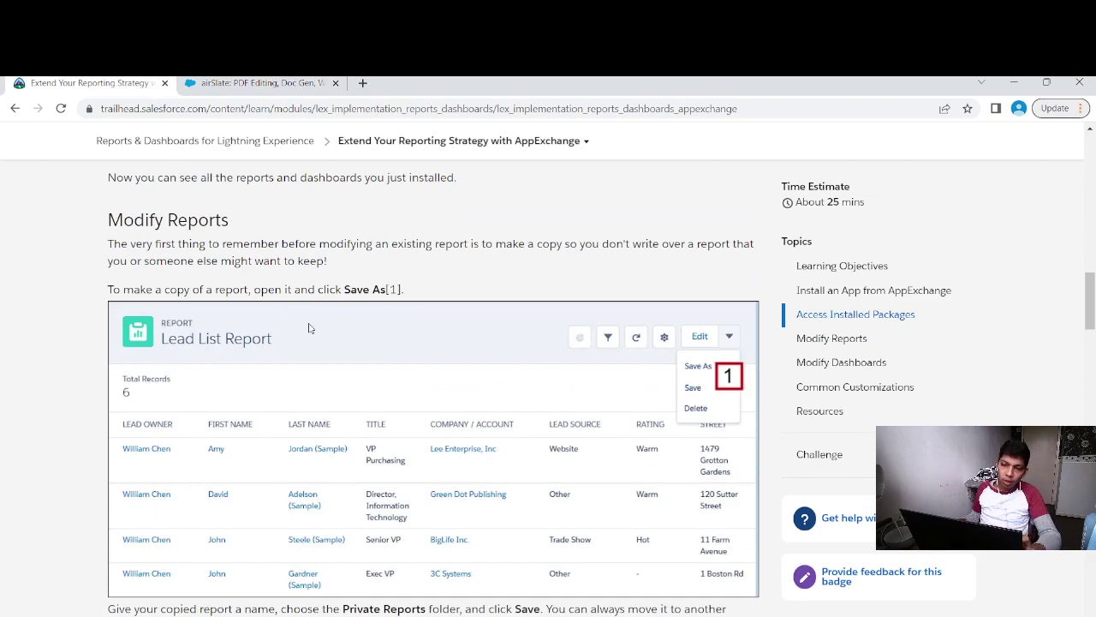
scroll(571, 365, down, 2)
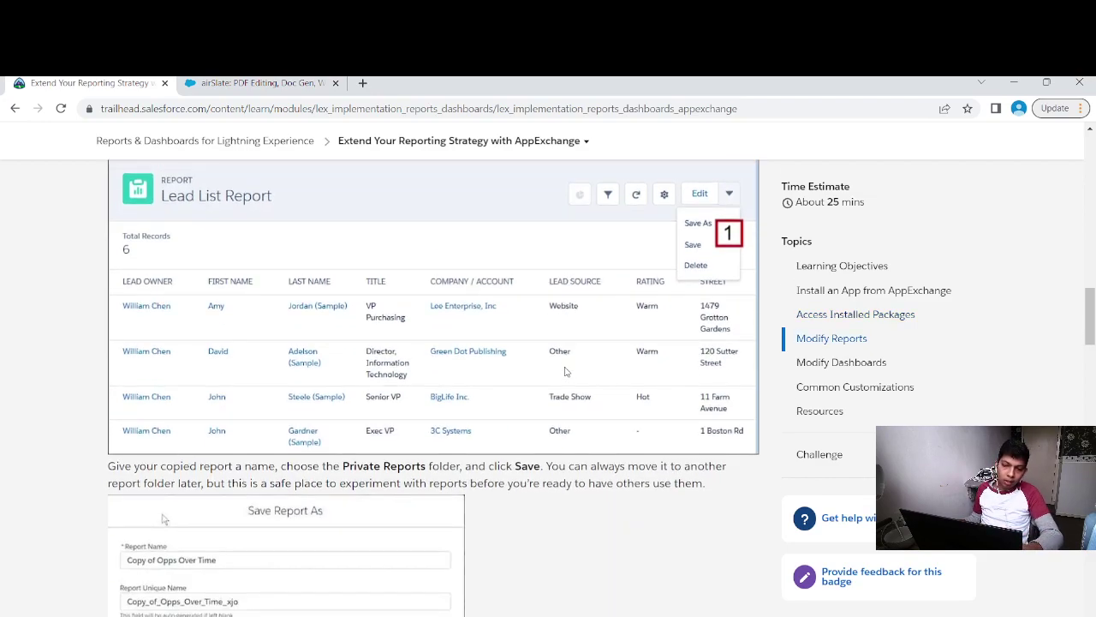
scroll(566, 370, down, 2)
scroll(563, 373, down, 2)
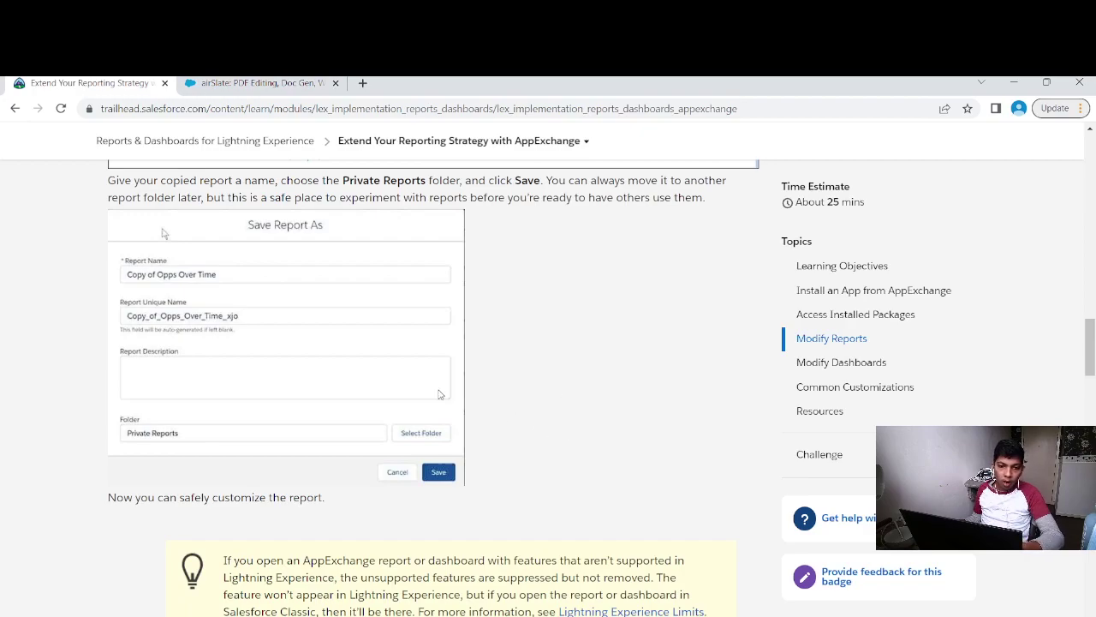
scroll(441, 391, down, 5)
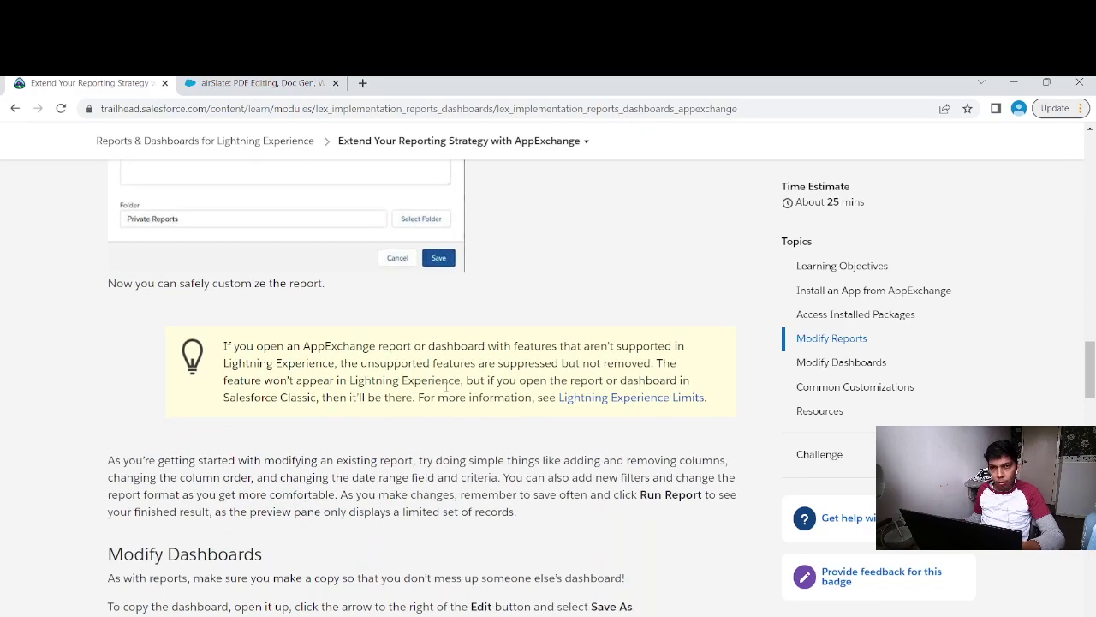
Read the "Modify Dashboards" section on copying and editing a dashboard, and the list of common customizations.
scroll(445, 392, down, 2)
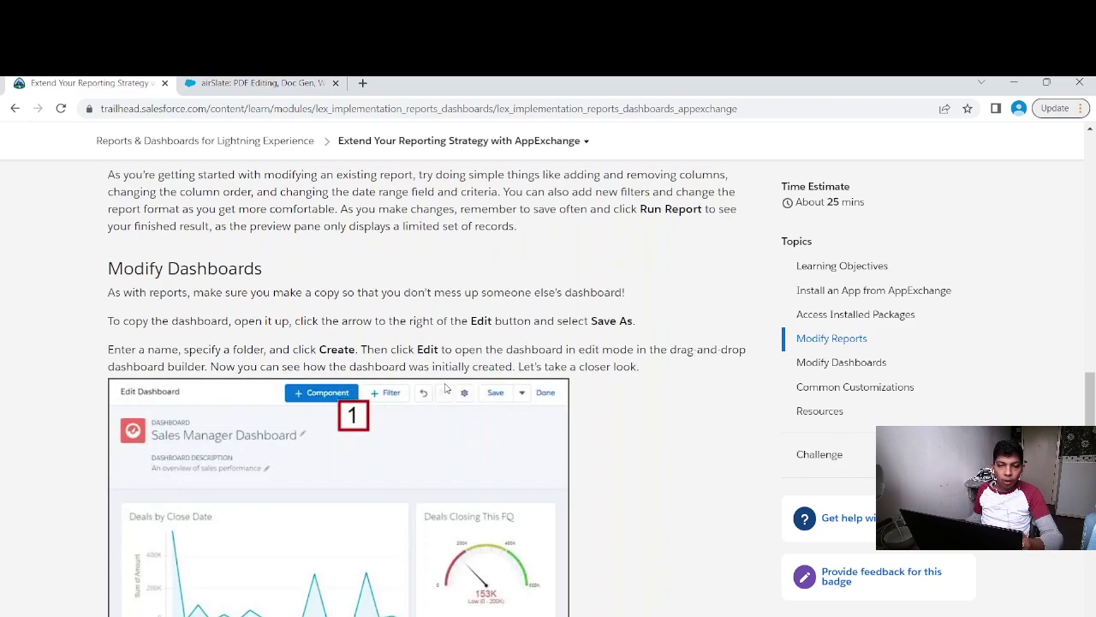
scroll(445, 390, down, 1)
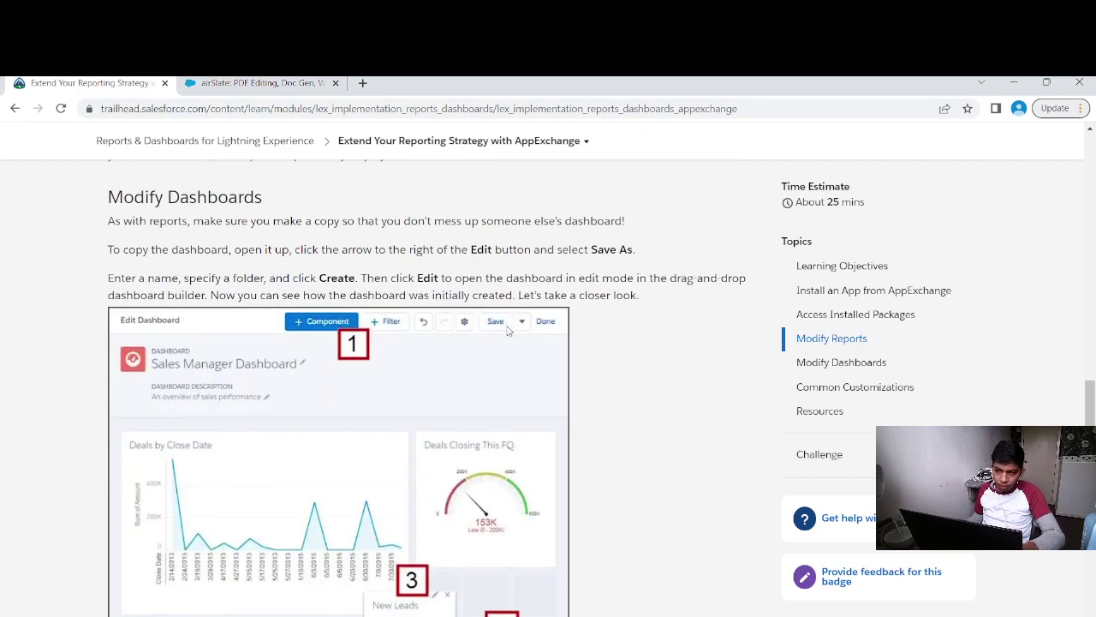
scroll(511, 340, down, 2)
scroll(510, 344, up, 1)
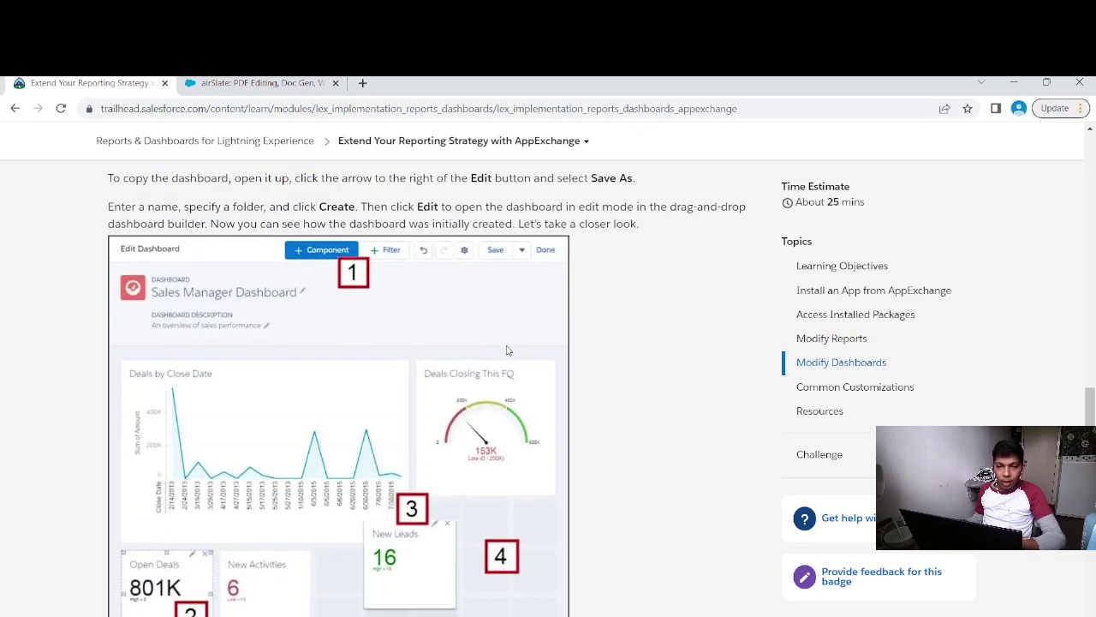
scroll(507, 347, down, 5)
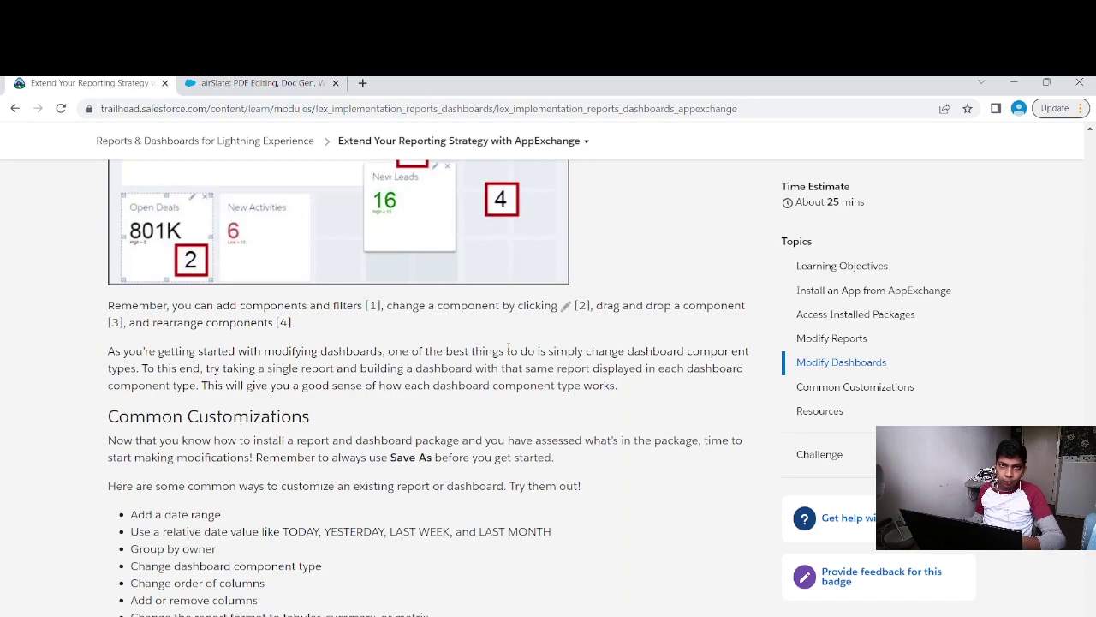
scroll(507, 349, down, 1)
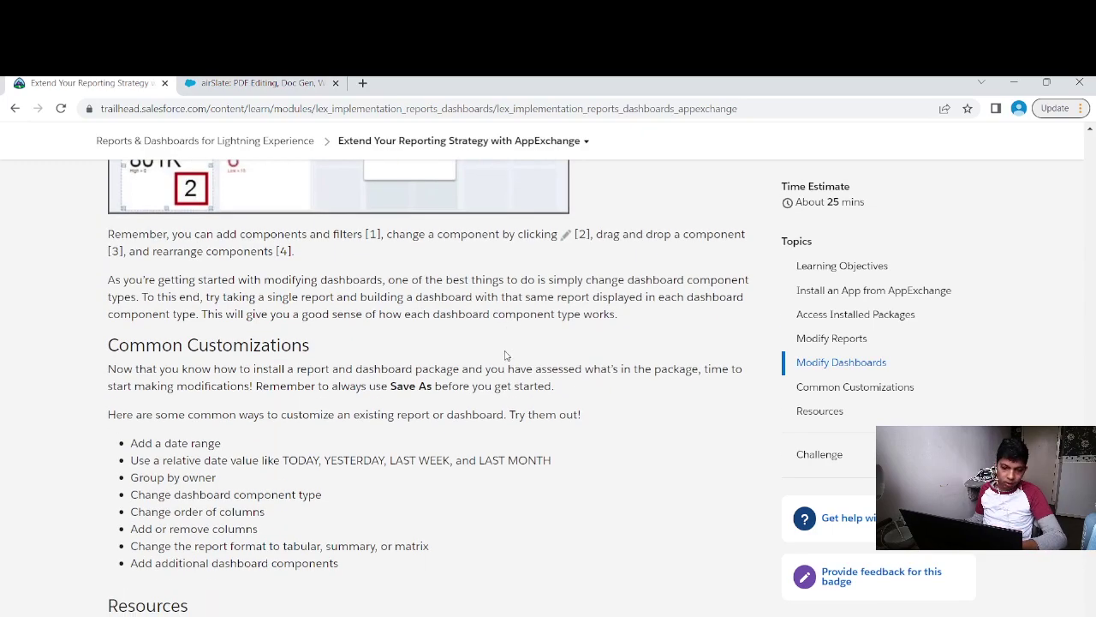
scroll(506, 350, down, 1)
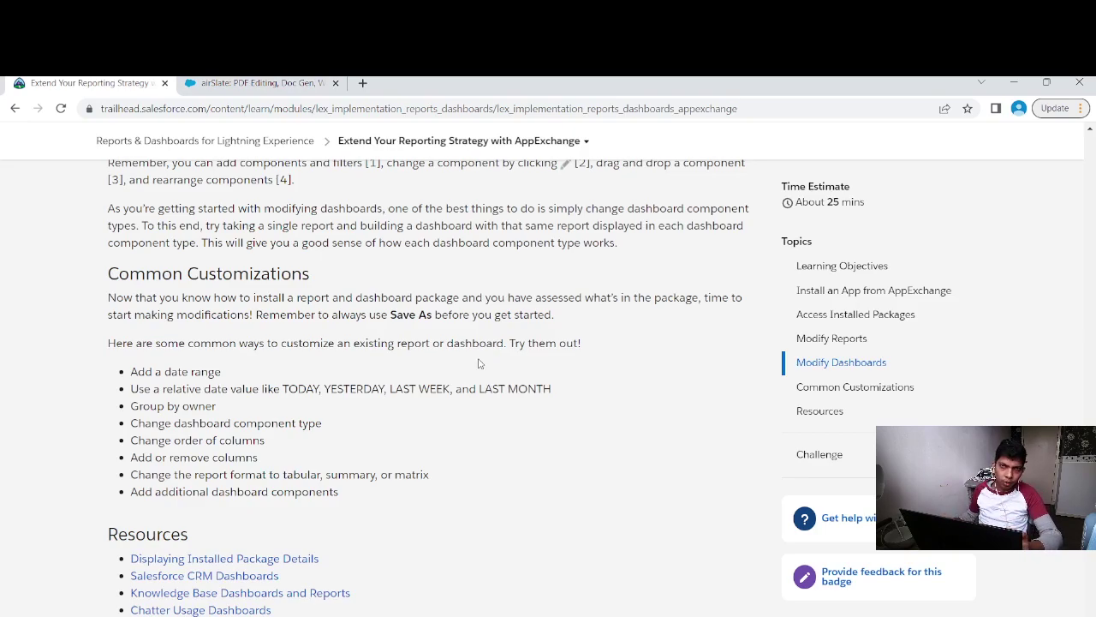
Read the remaining resources and the Hands-on Challenge requirements for installing, copying and customizing a dashboard.
scroll(505, 370, down, 4)
scroll(512, 366, down, 1)
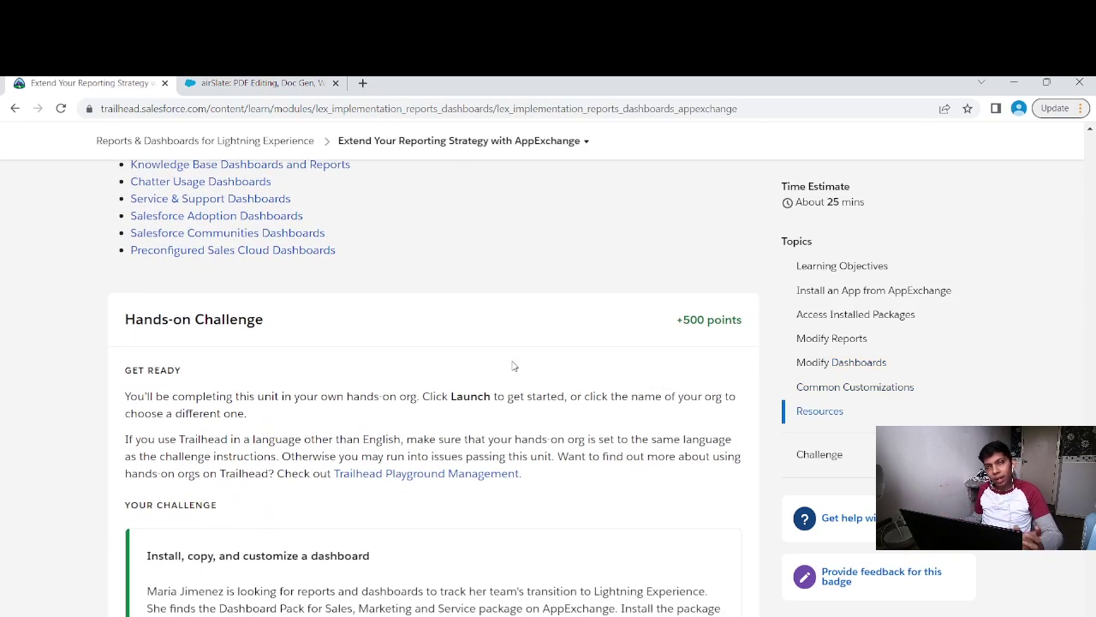
scroll(518, 364, down, 5)
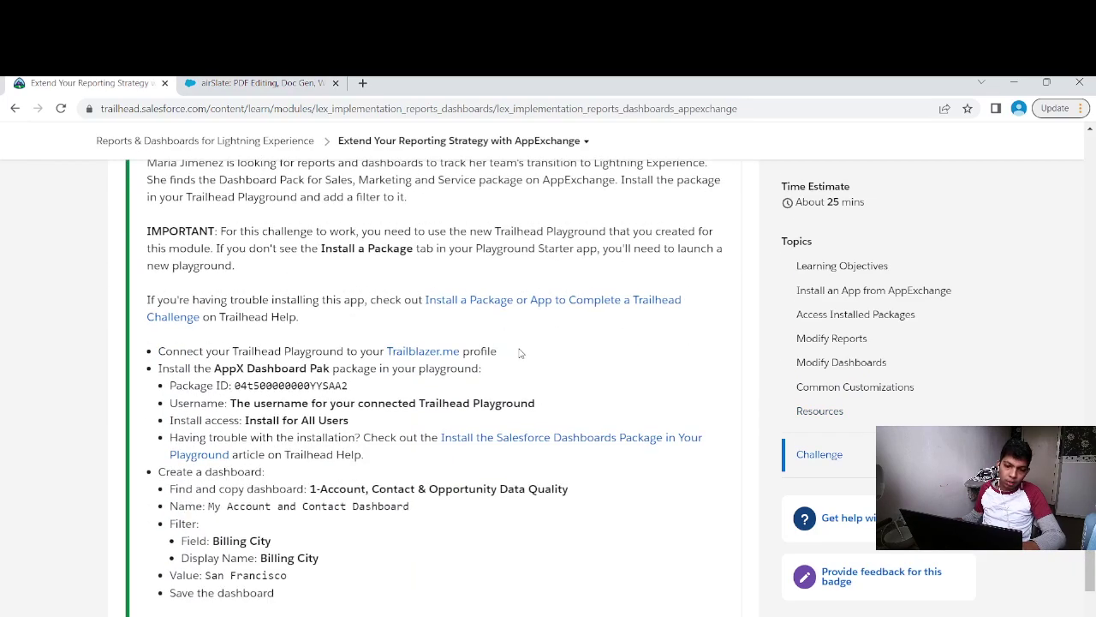
scroll(491, 343, down, 1)
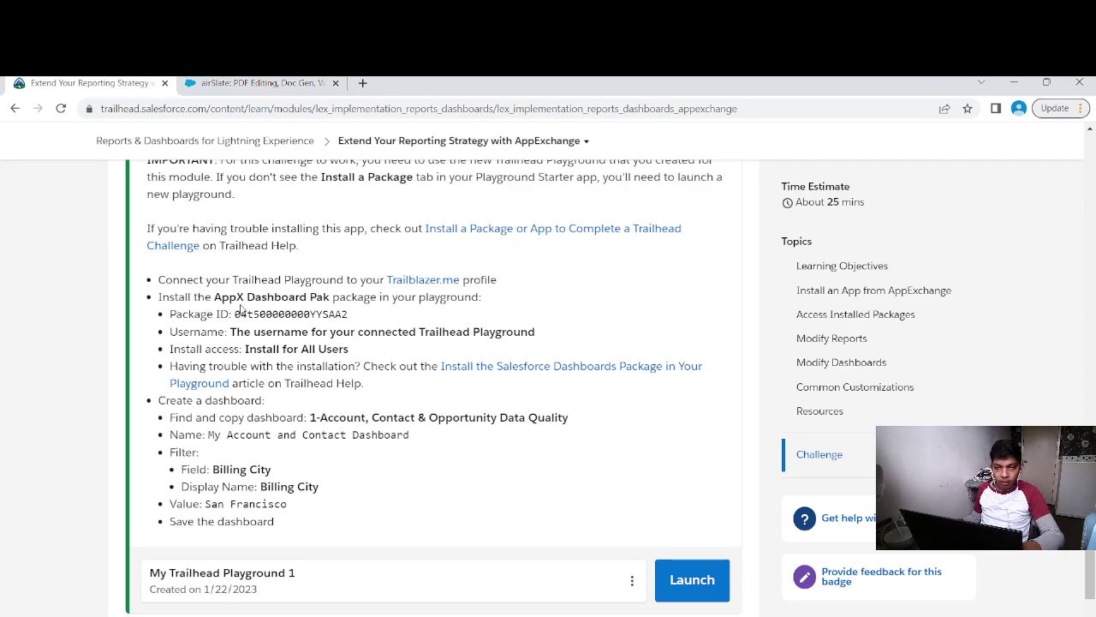
Launch My Trailhead Playground 1 and open its list of dashboards.
click(689, 583)
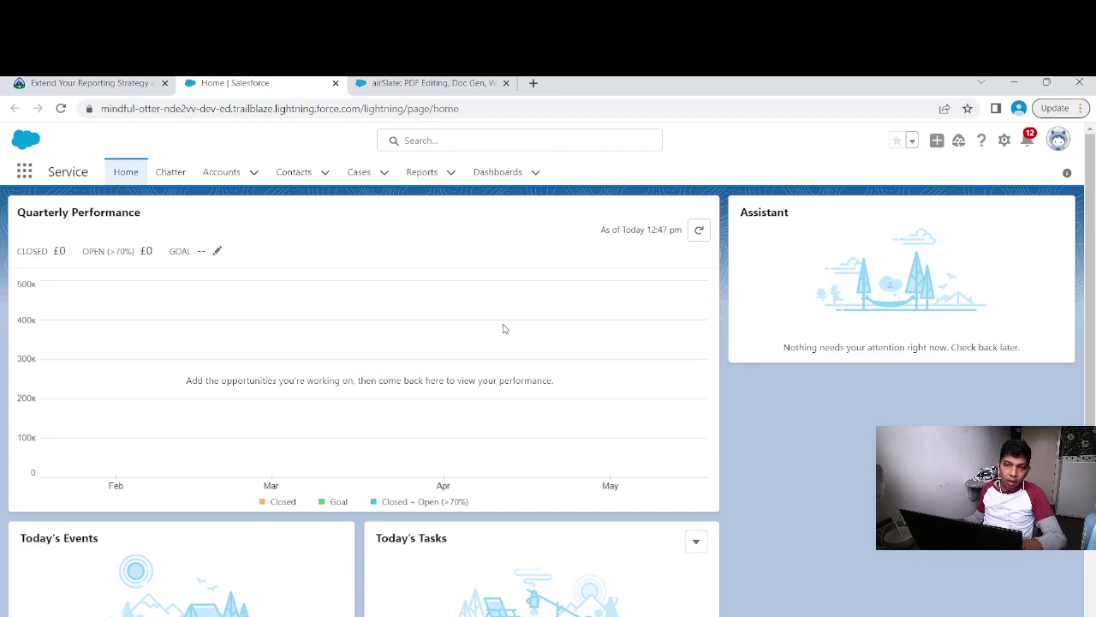
click(422, 171)
click(507, 172)
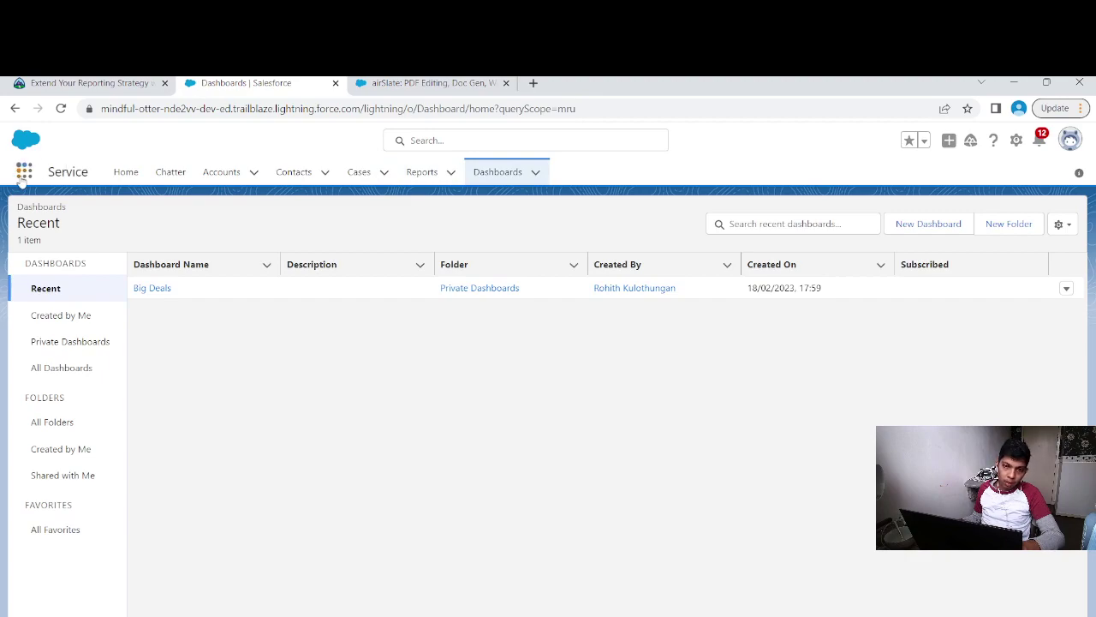
Return to the challenge and open the linked help article on installing a package or app to complete a Trailhead challenge.
click(111, 83)
scroll(257, 320, up, 1)
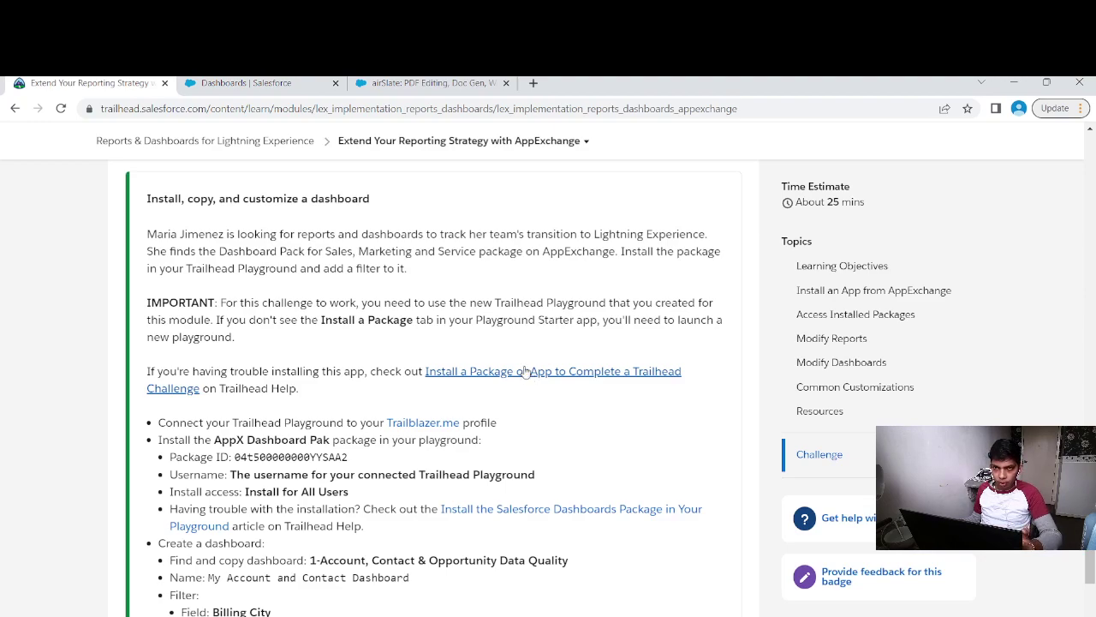
click(437, 83)
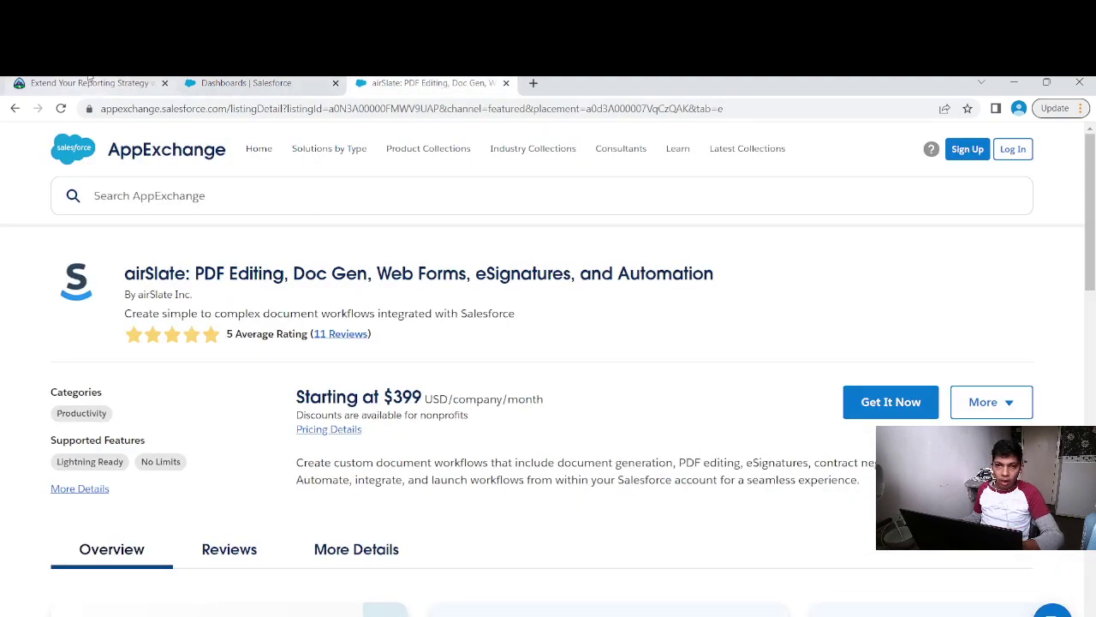
click(86, 83)
click(461, 377)
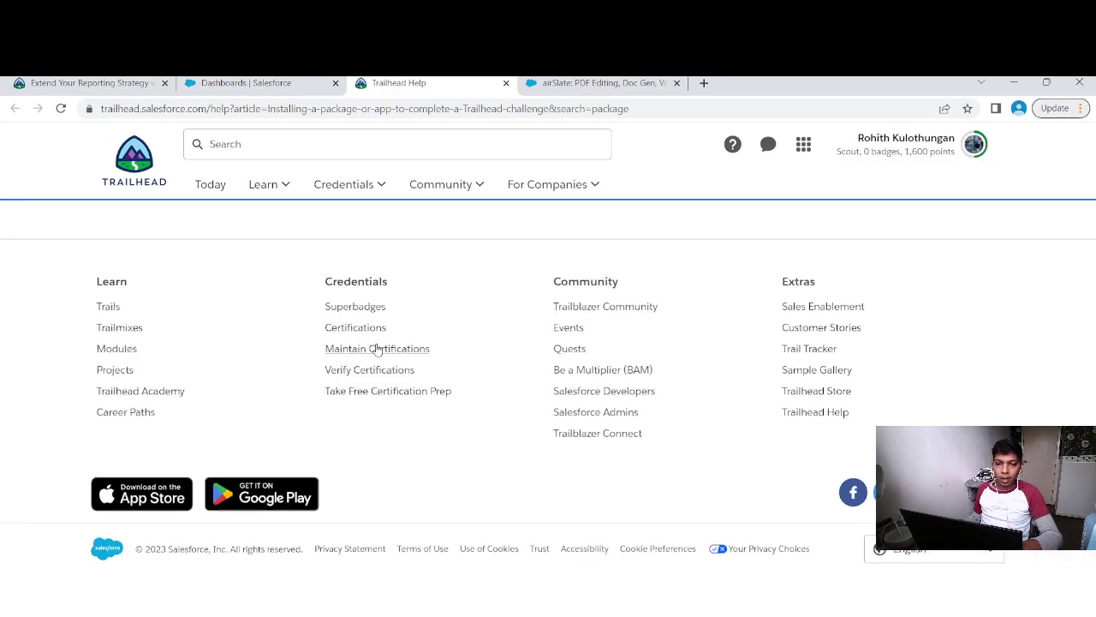
Read the help article's installation instructions for playgrounds with and without the Playground Starter app, and for AppExchange apps.
scroll(302, 358, down, 4)
scroll(287, 342, up, 1)
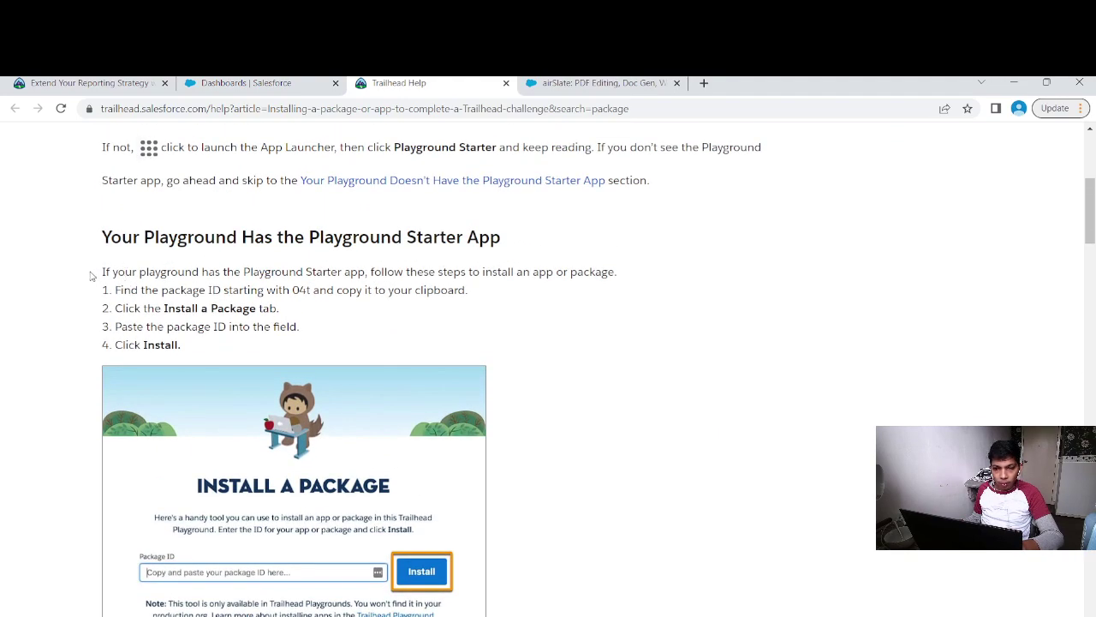
drag(514, 245, 309, 238)
click(321, 312)
scroll(321, 313, down, 10)
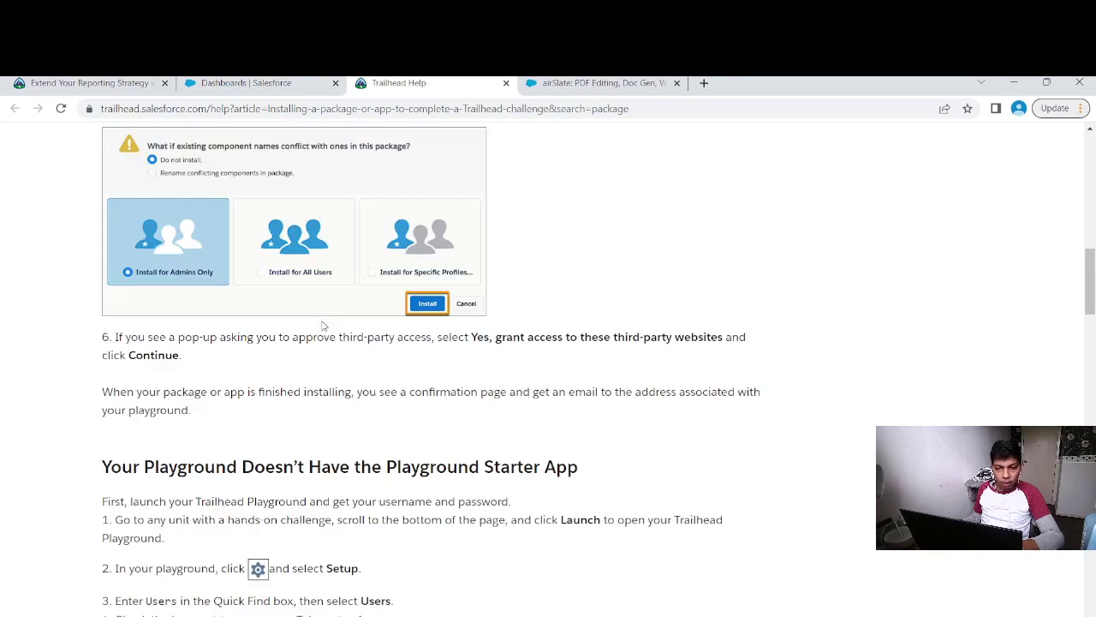
scroll(335, 338, down, 7)
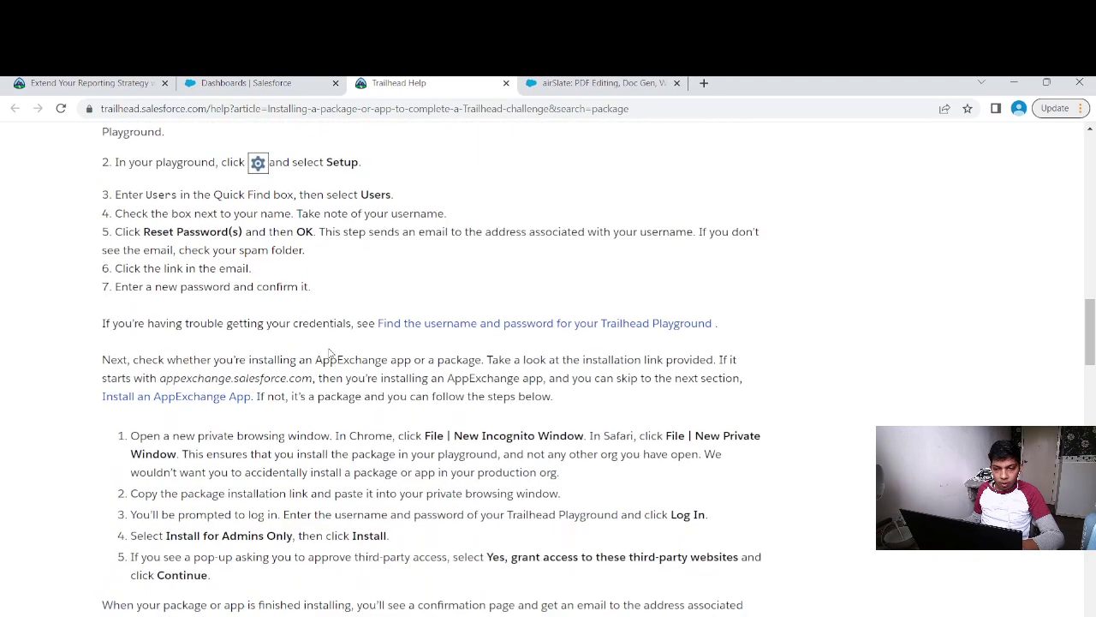
drag(101, 301, 336, 308)
scroll(334, 319, down, 2)
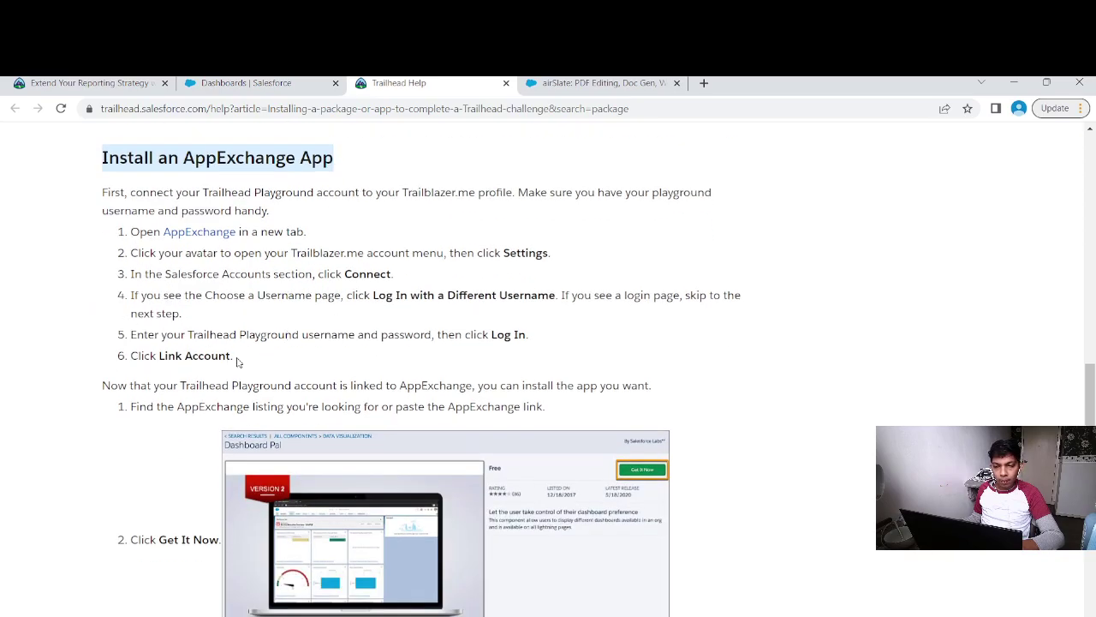
scroll(291, 354, up, 20)
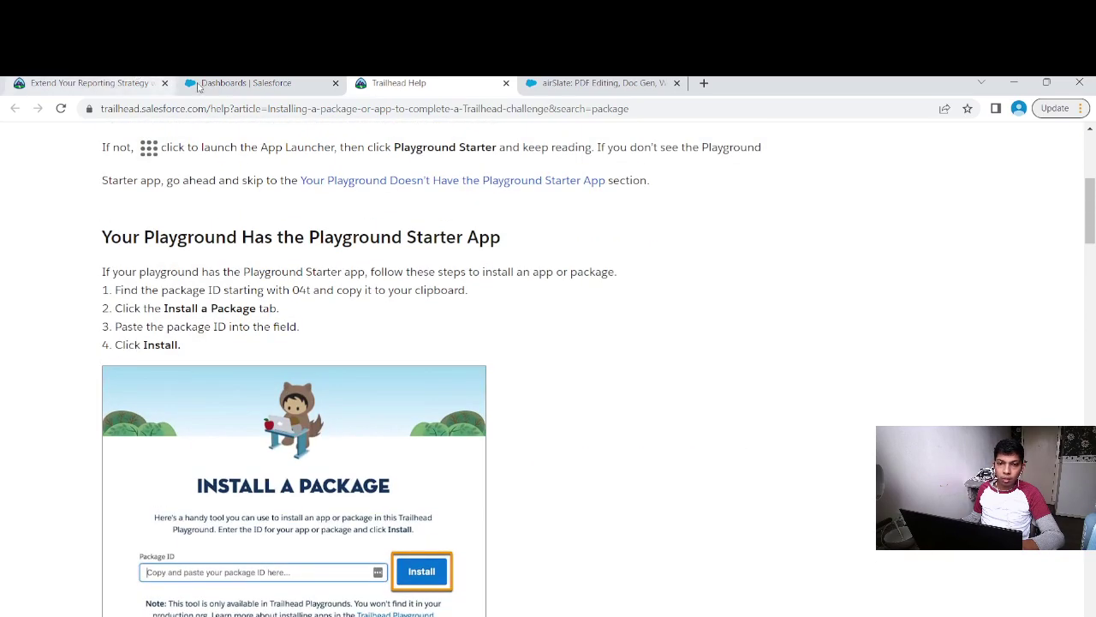
In the playground, search the available apps for "star", open Playground Starter and go to its Install a Package page.
click(184, 83)
click(24, 171)
click(156, 216)
text(star)
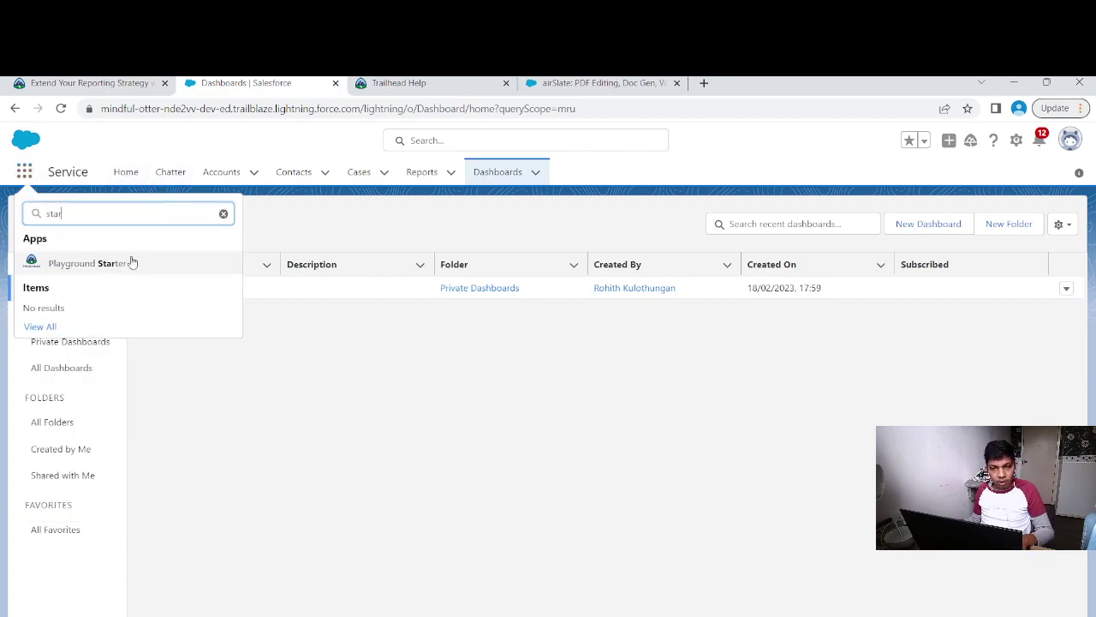
click(124, 260)
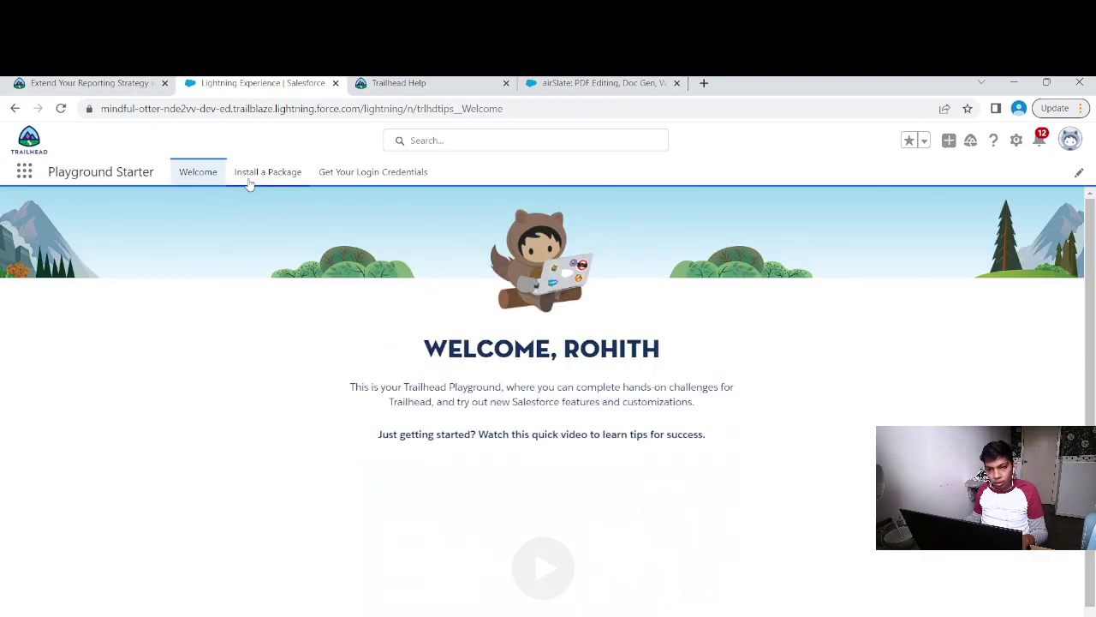
click(250, 175)
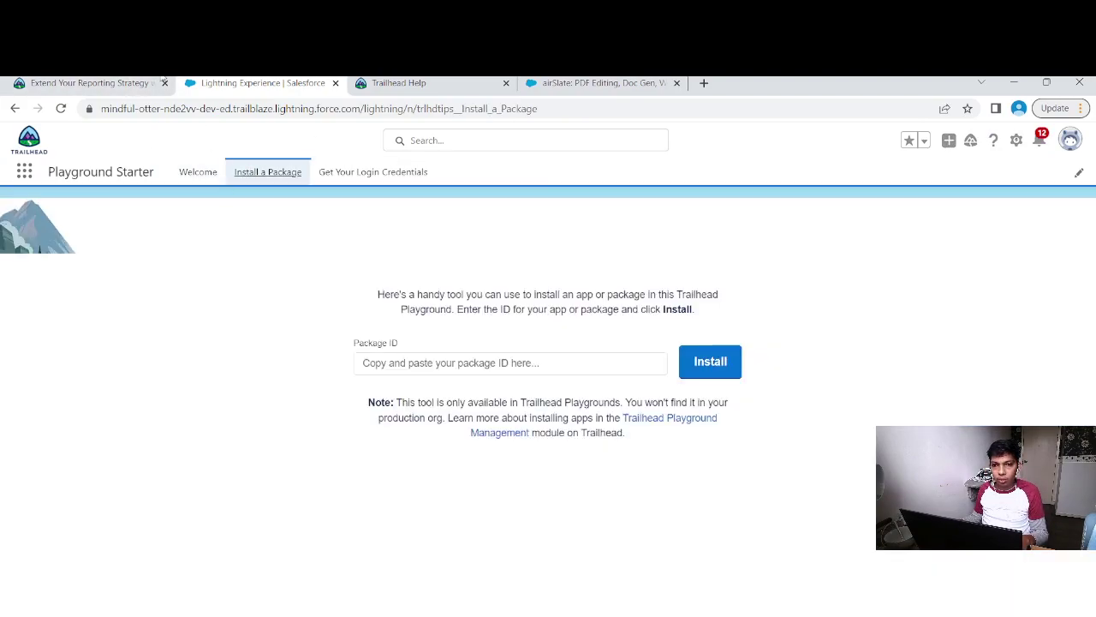
Copy package ID 04t500000000YYSAA2 from the challenge into the playground's package installer and open the package's installation page.
click(109, 82)
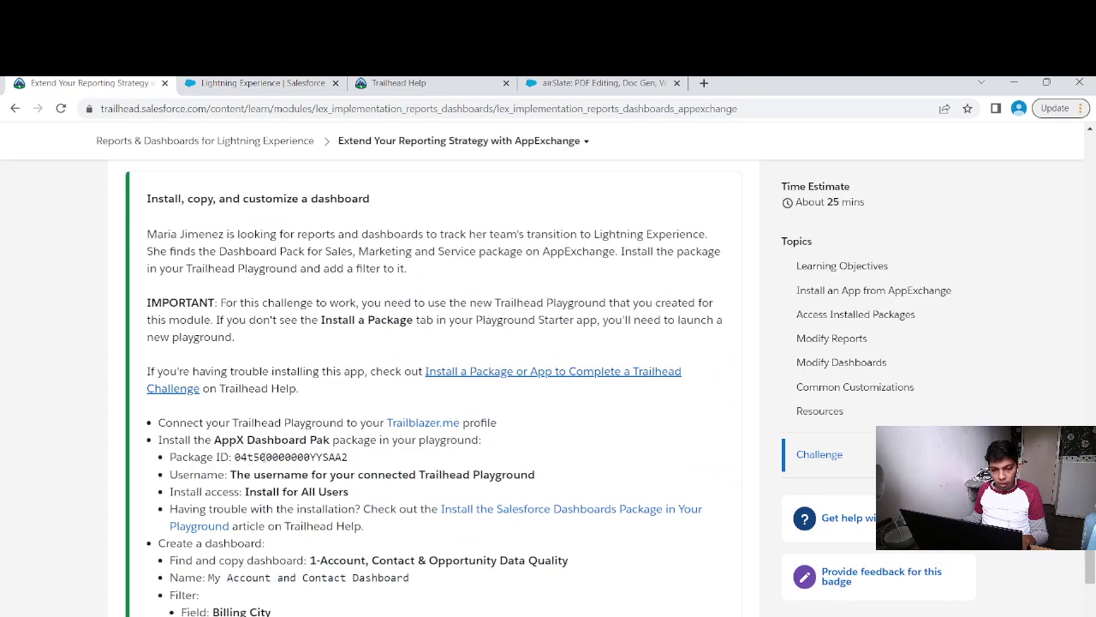
drag(235, 456, 346, 456)
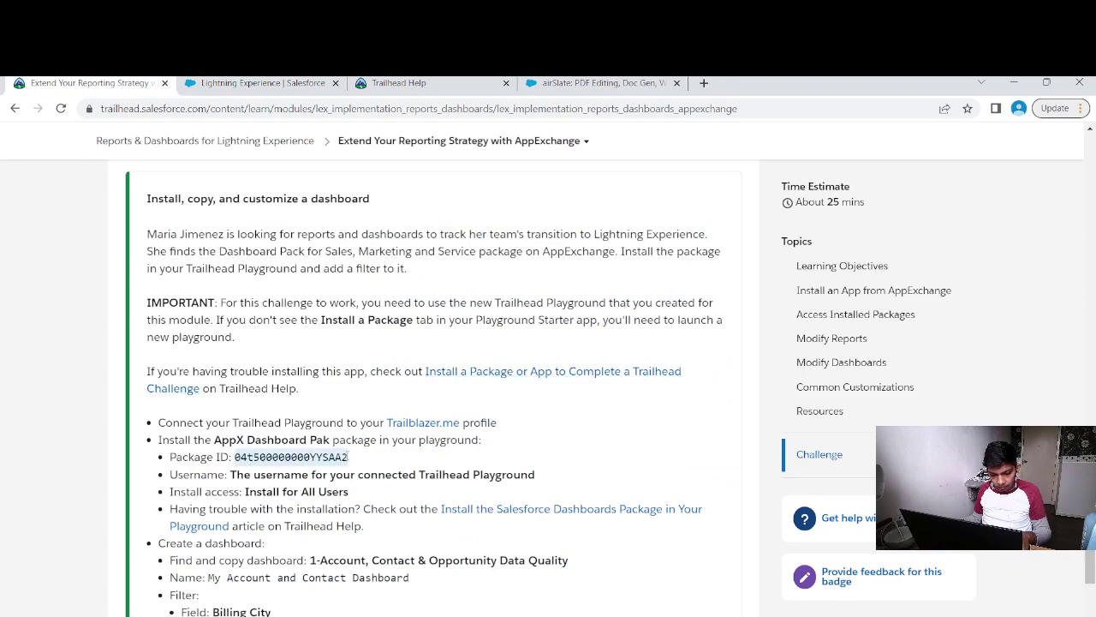
click(257, 83)
click(404, 448)
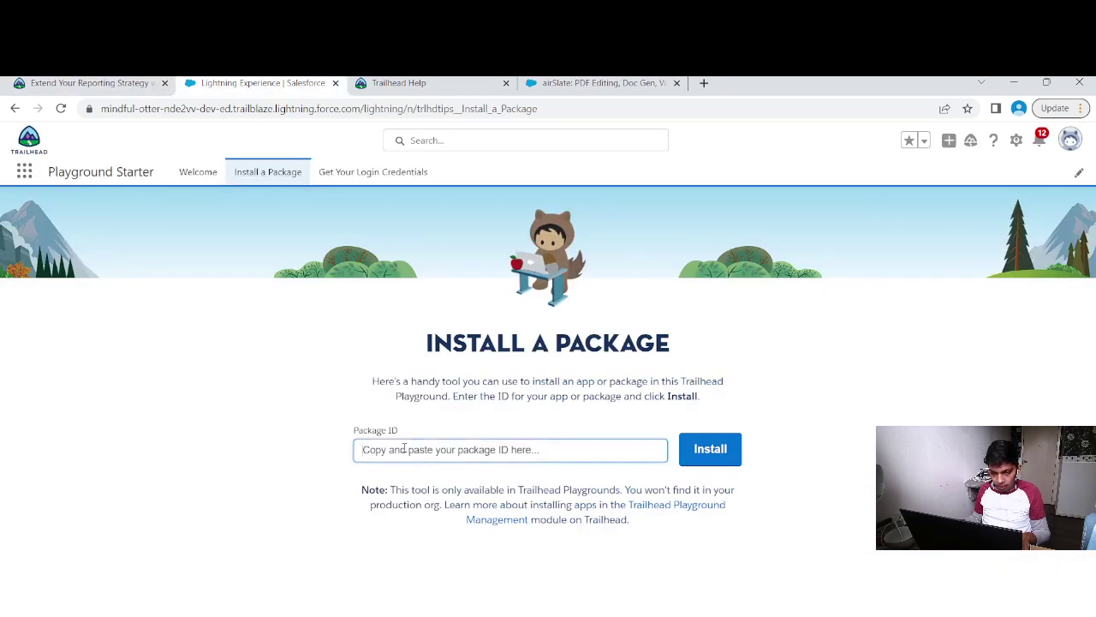
text(04t500000000YYSAA2)
click(700, 446)
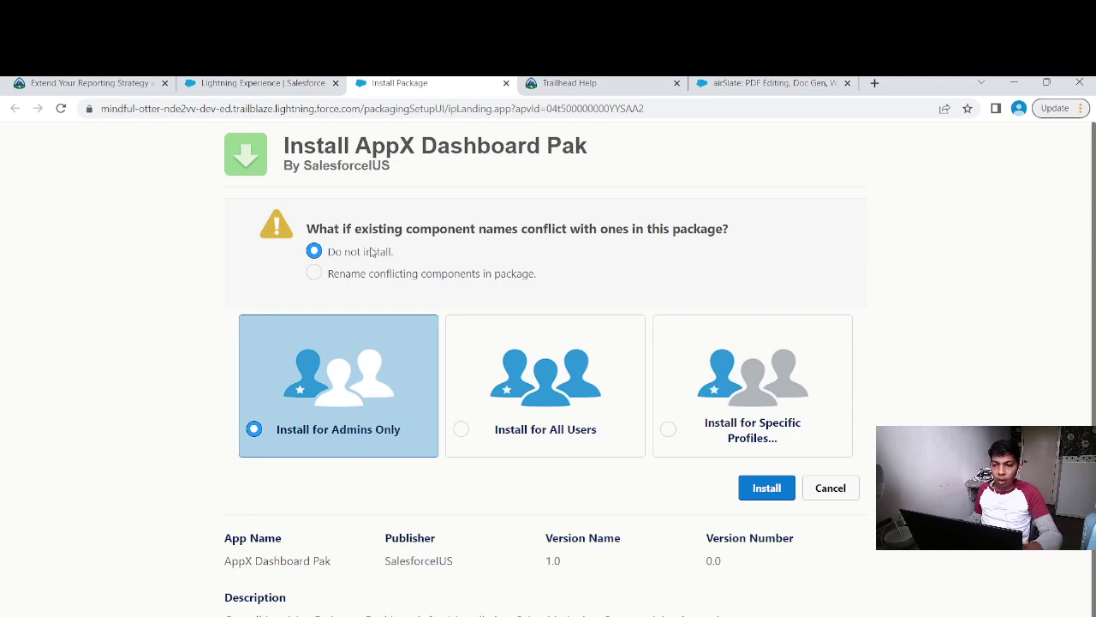
Check the challenge instructions for the install access required for the AppX Dashboard Pak package.
click(141, 83)
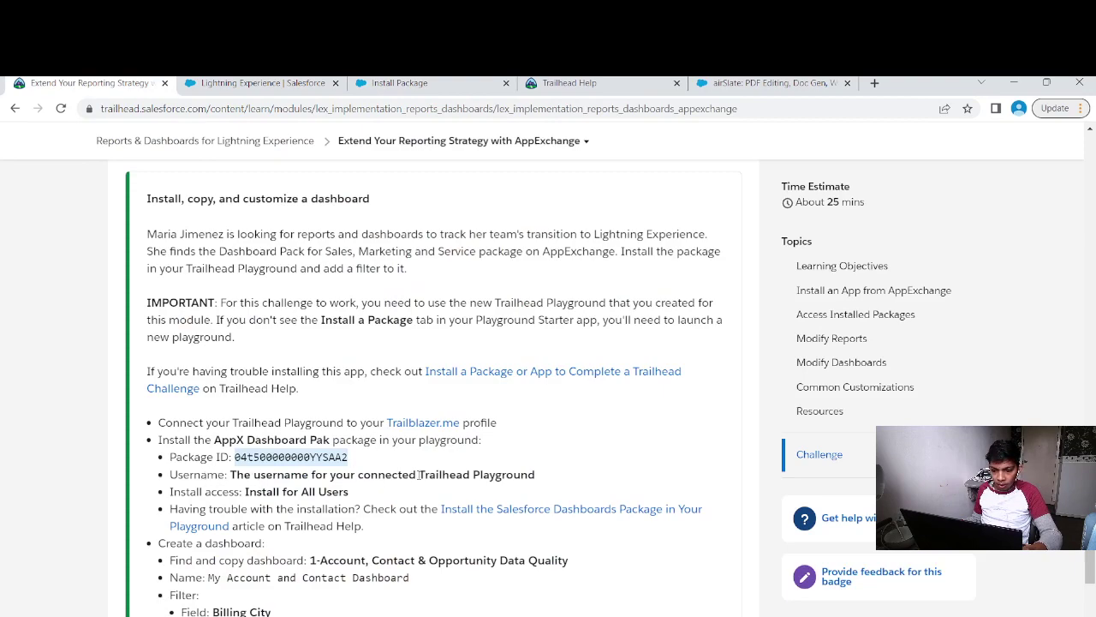
click(472, 89)
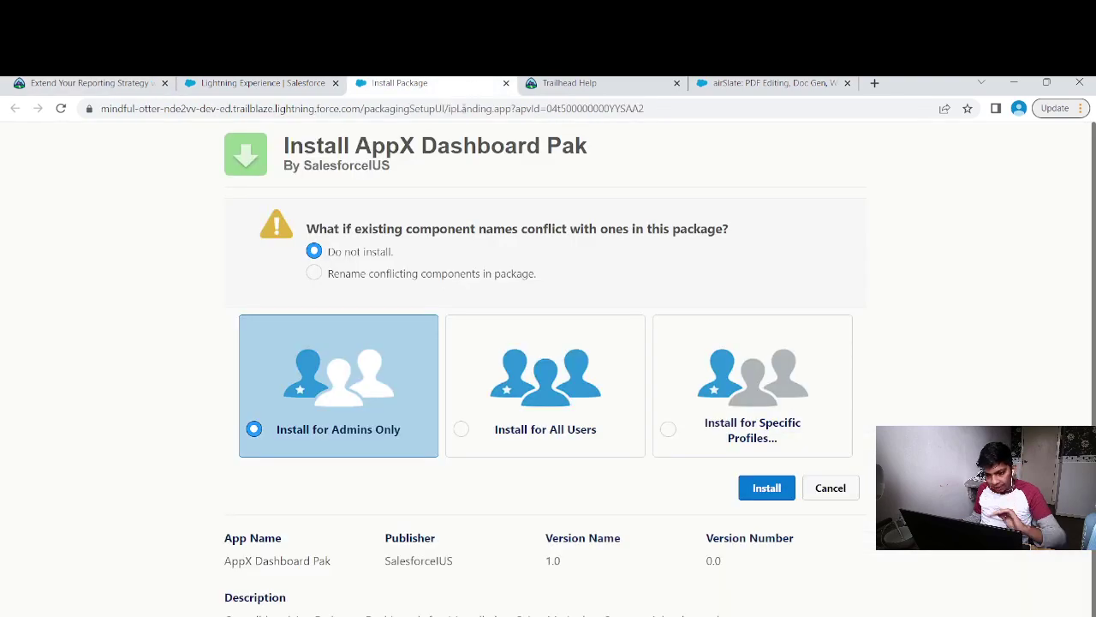
scroll(524, 382, down, 1)
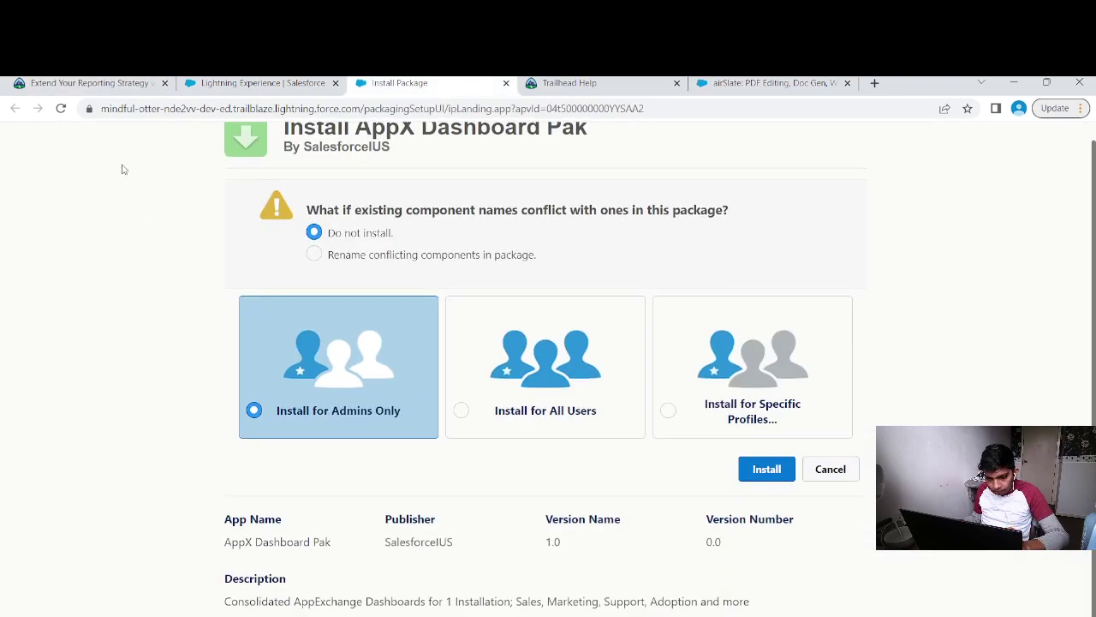
click(126, 85)
drag(244, 491, 350, 492)
click(257, 83)
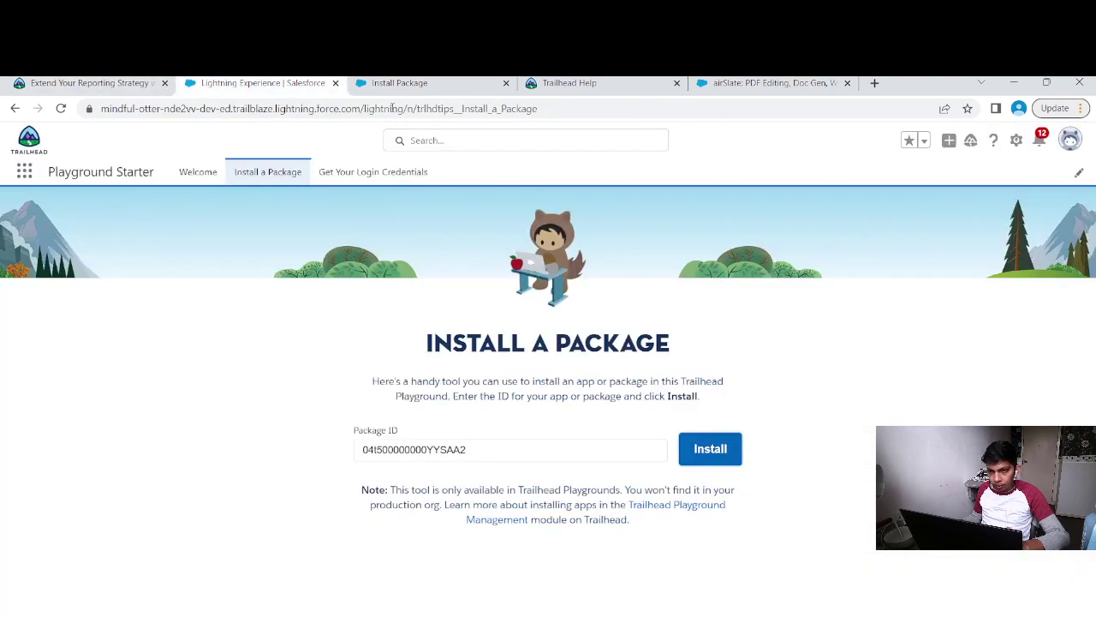
Set the AppX Dashboard Pak access to Install for All Users and start the installation.
click(399, 83)
click(462, 410)
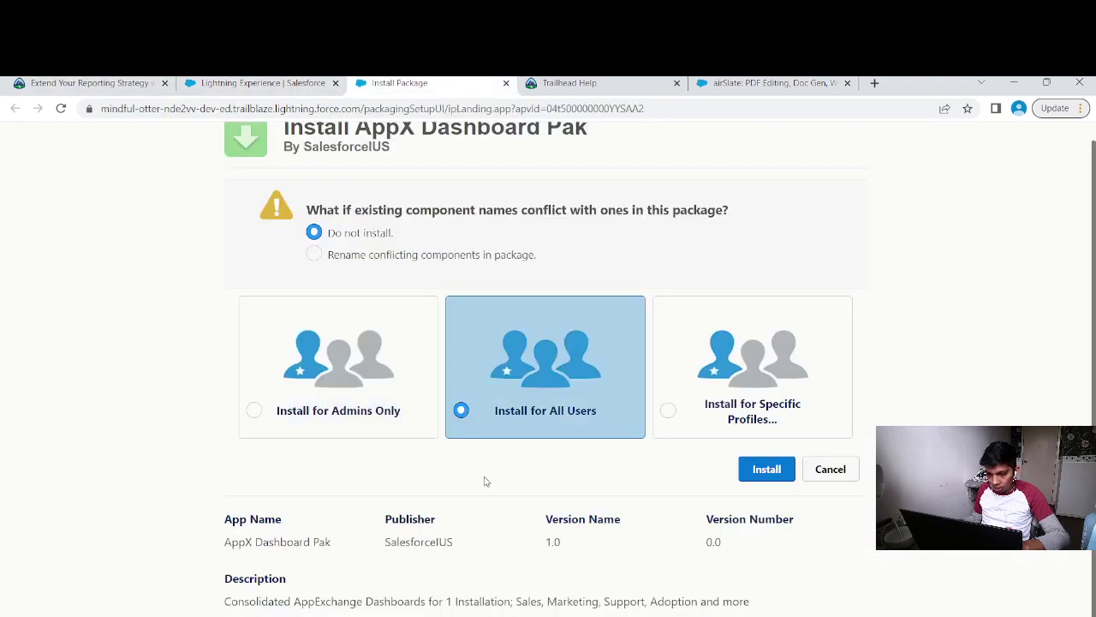
drag(211, 557, 300, 557)
click(300, 557)
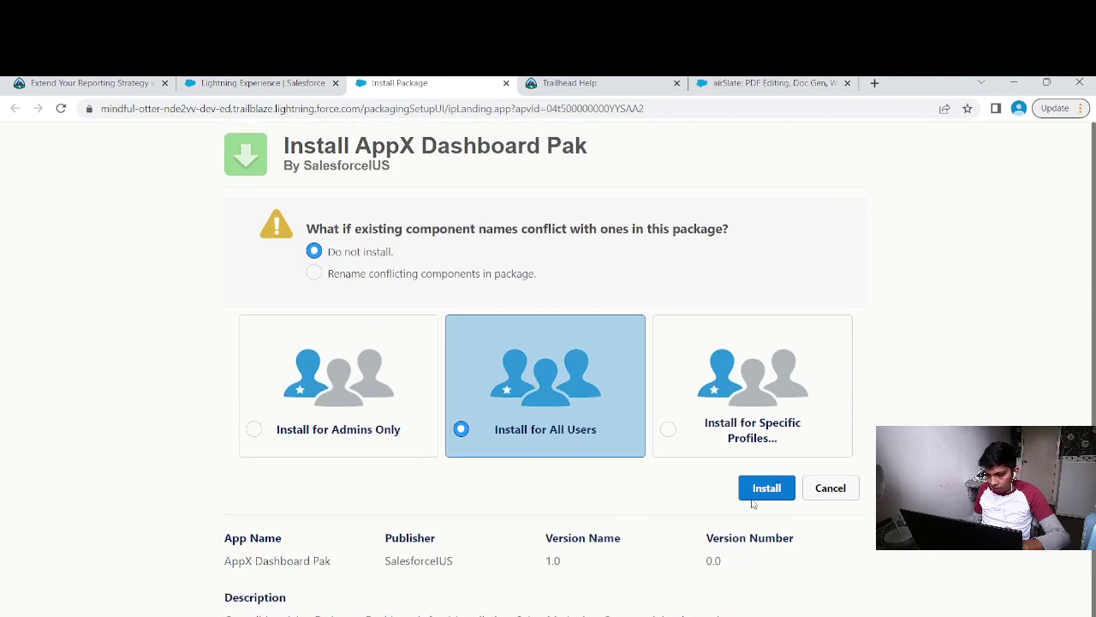
click(756, 473)
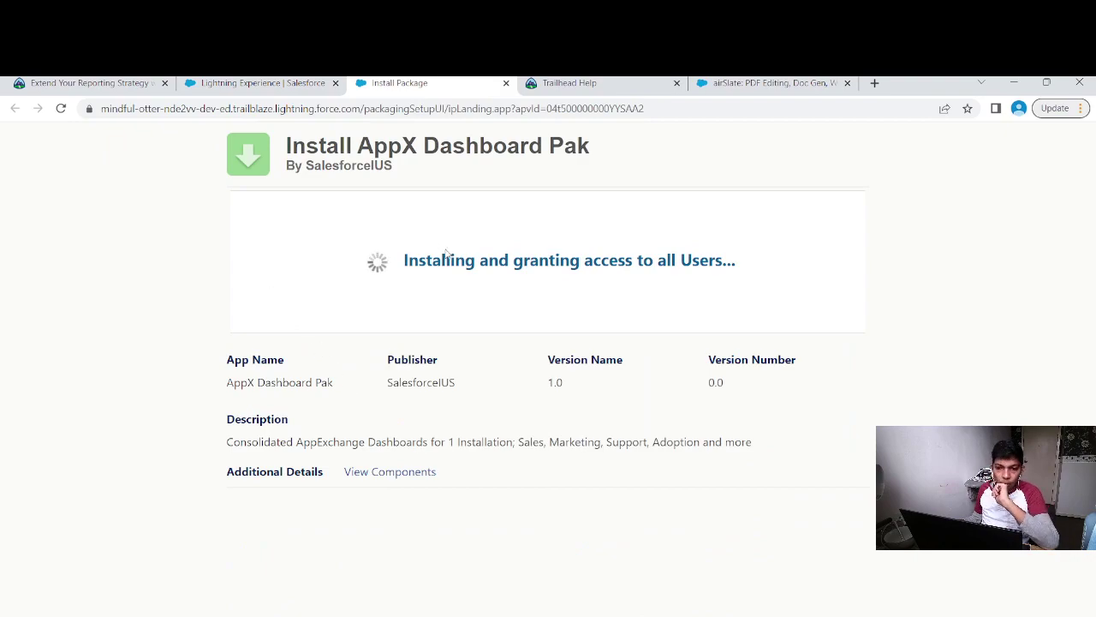
Review the challenge's dashboard name, filter and value requirements, and check on the package installation.
click(114, 88)
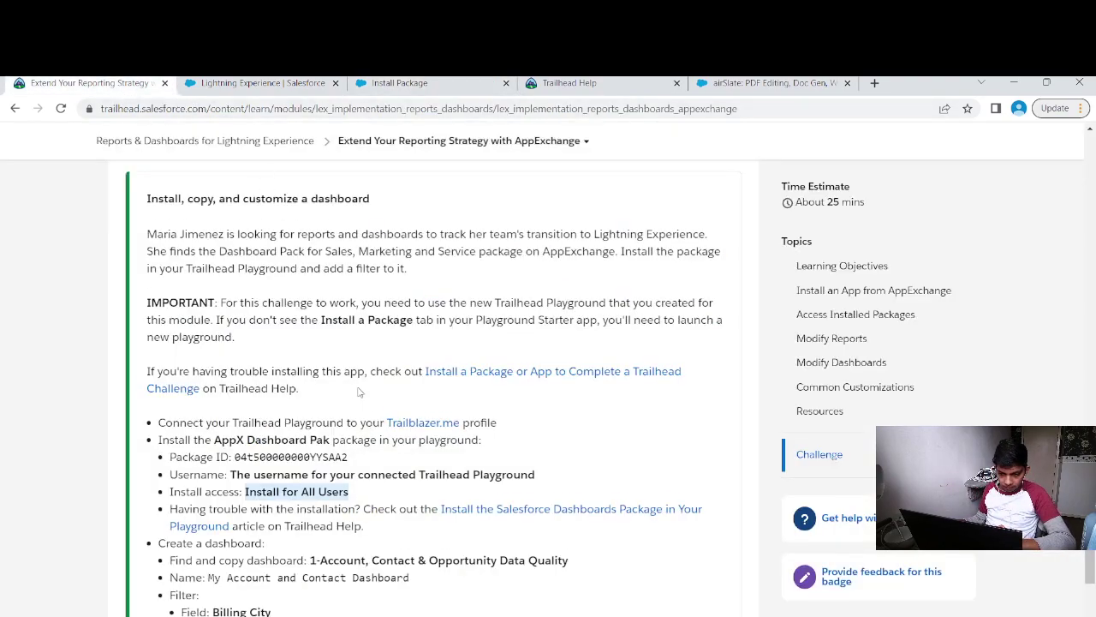
scroll(364, 390, down, 1)
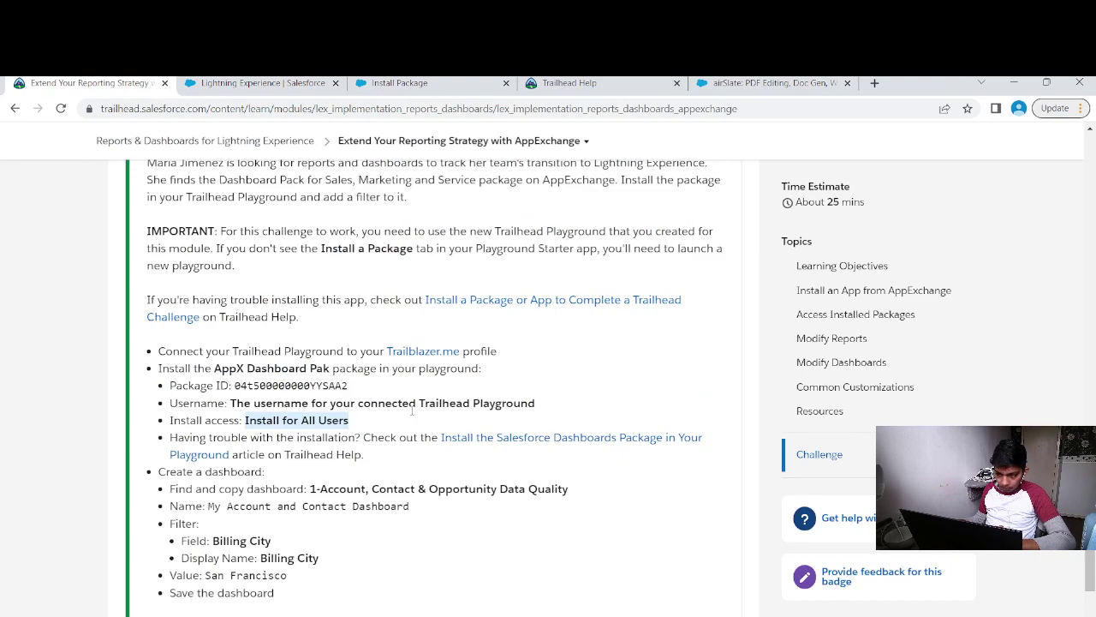
scroll(413, 409, down, 1)
scroll(299, 384, down, 1)
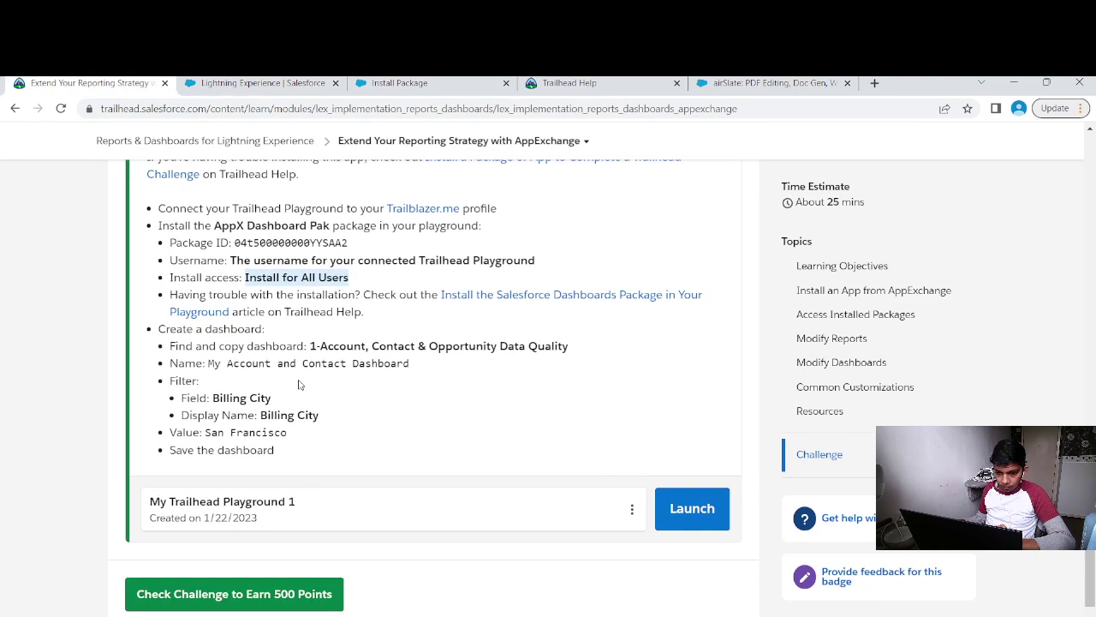
click(390, 80)
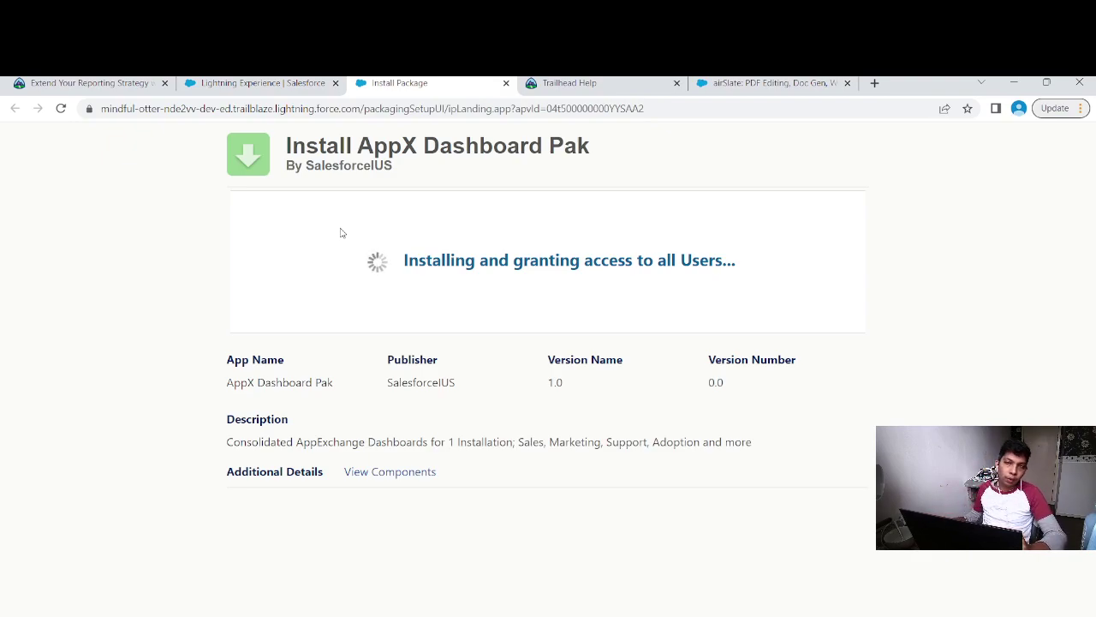
Switch the playground to the Service app and return to the AppX Dashboard Pak installation page to check its progress.
click(268, 88)
click(373, 83)
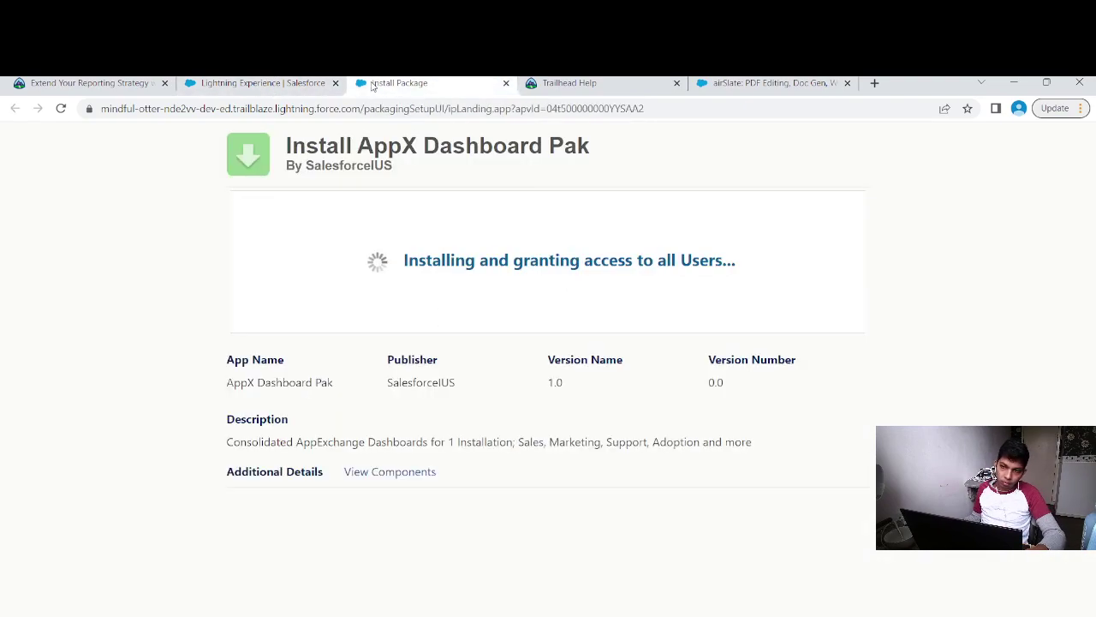
click(194, 85)
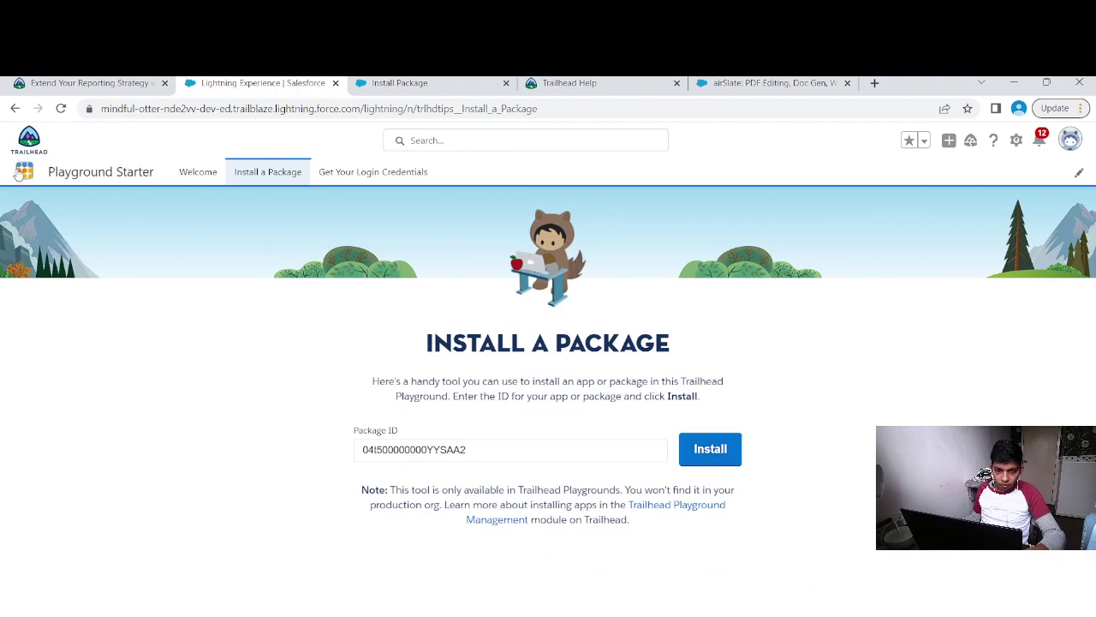
click(24, 172)
click(79, 269)
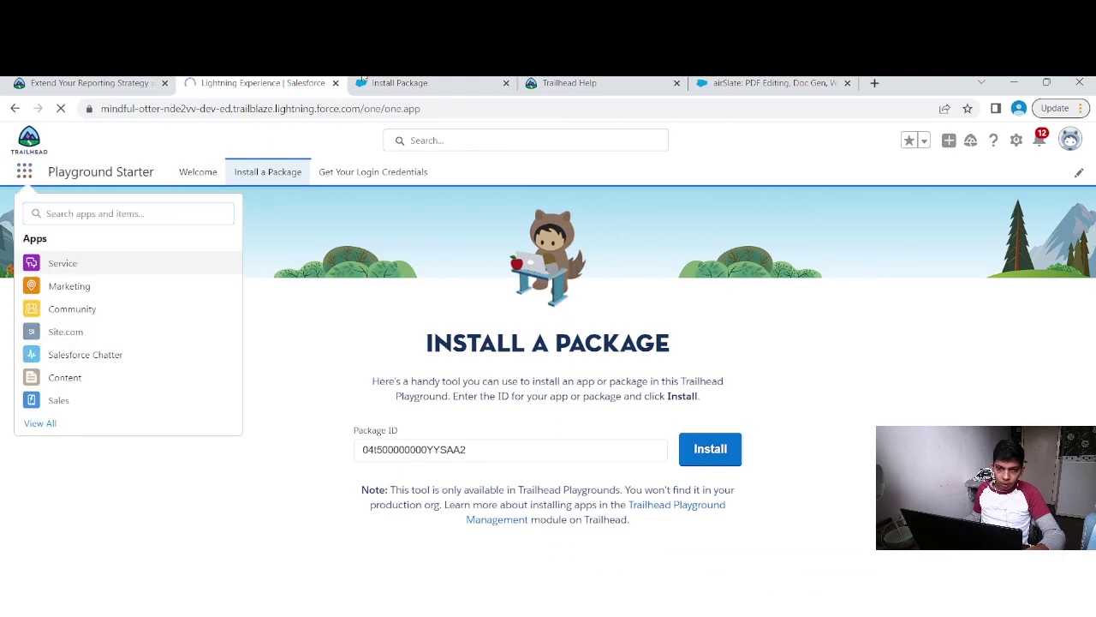
click(377, 83)
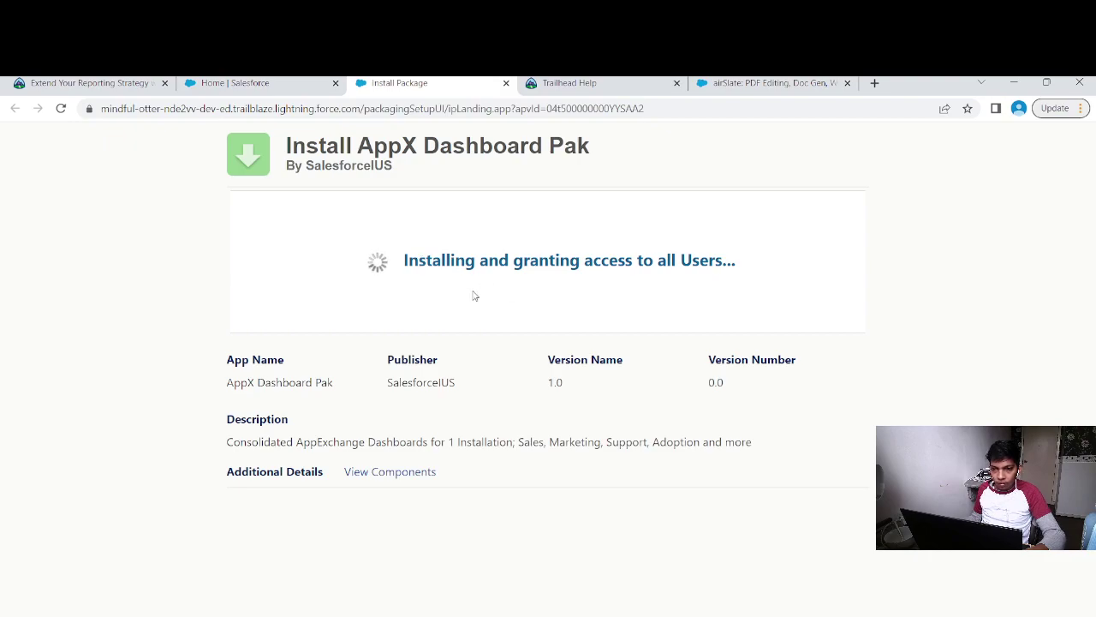
Check the challenge instructions and the package installation, and open the list of all dashboards in the Service app.
click(122, 83)
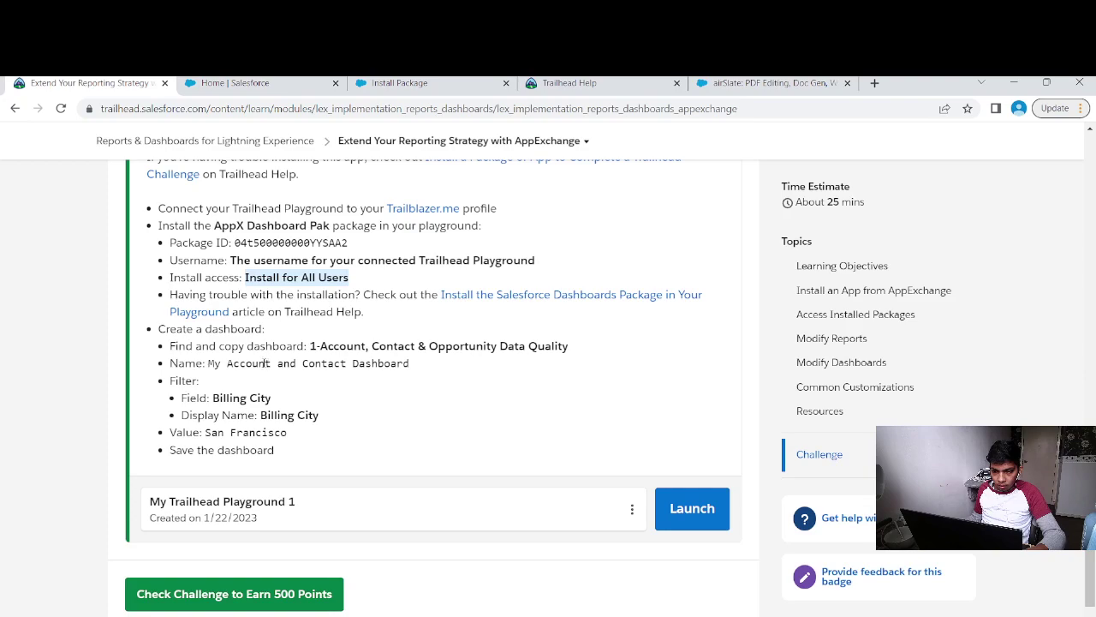
click(402, 83)
click(291, 86)
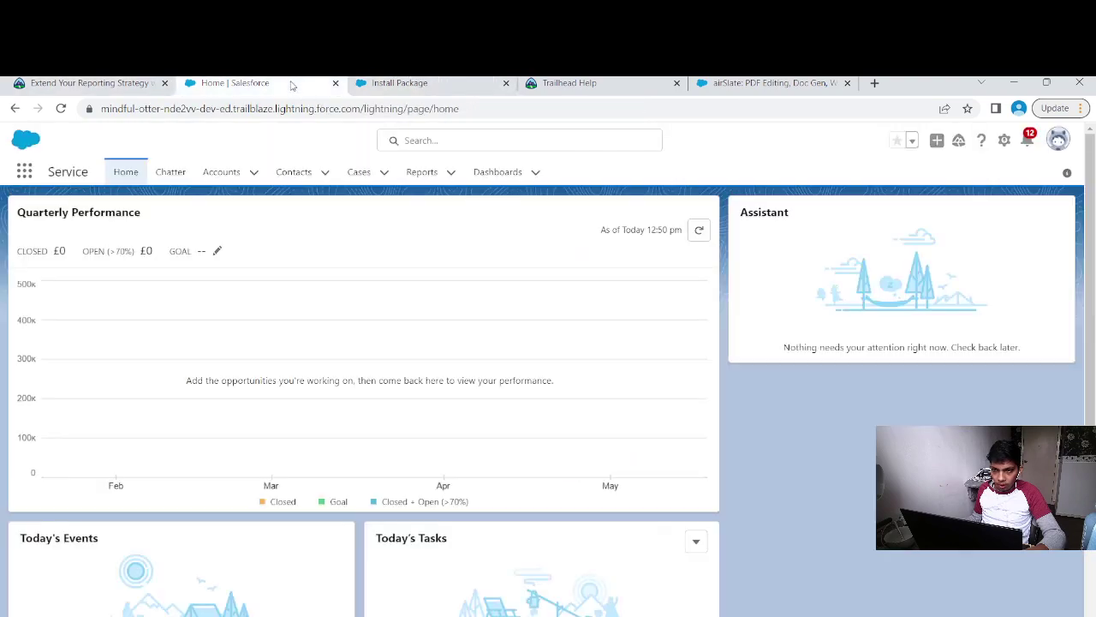
click(495, 171)
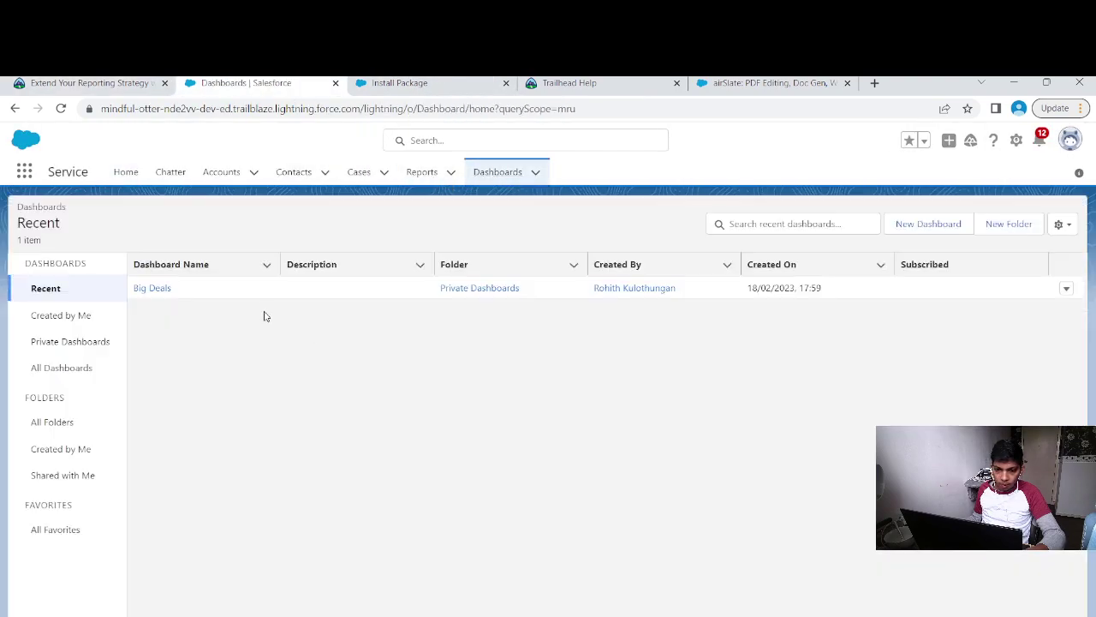
click(53, 375)
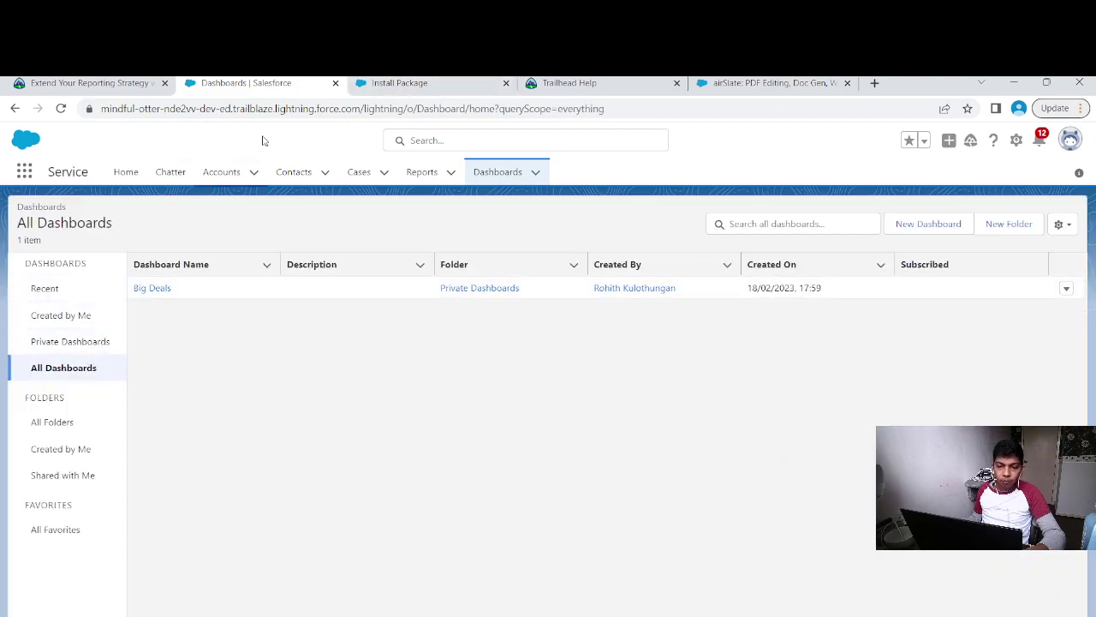
Look over the Trailhead Help article and finish the AppX Dashboard Pak installation to reach the installed packages list.
click(579, 85)
scroll(396, 287, up, 1)
scroll(396, 286, up, 2)
click(399, 83)
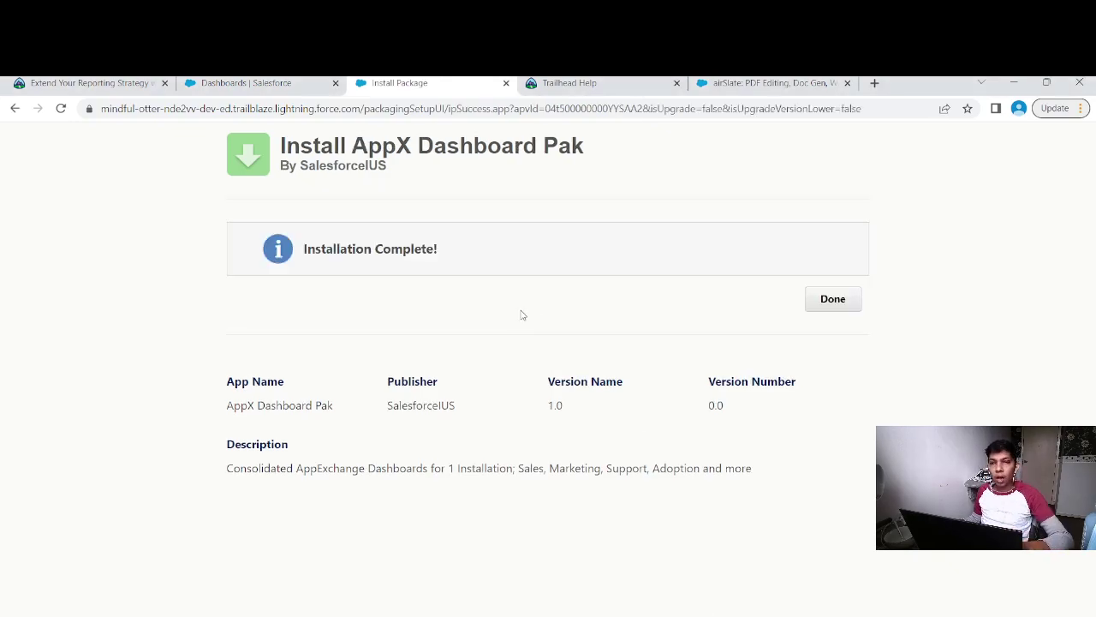
click(812, 312)
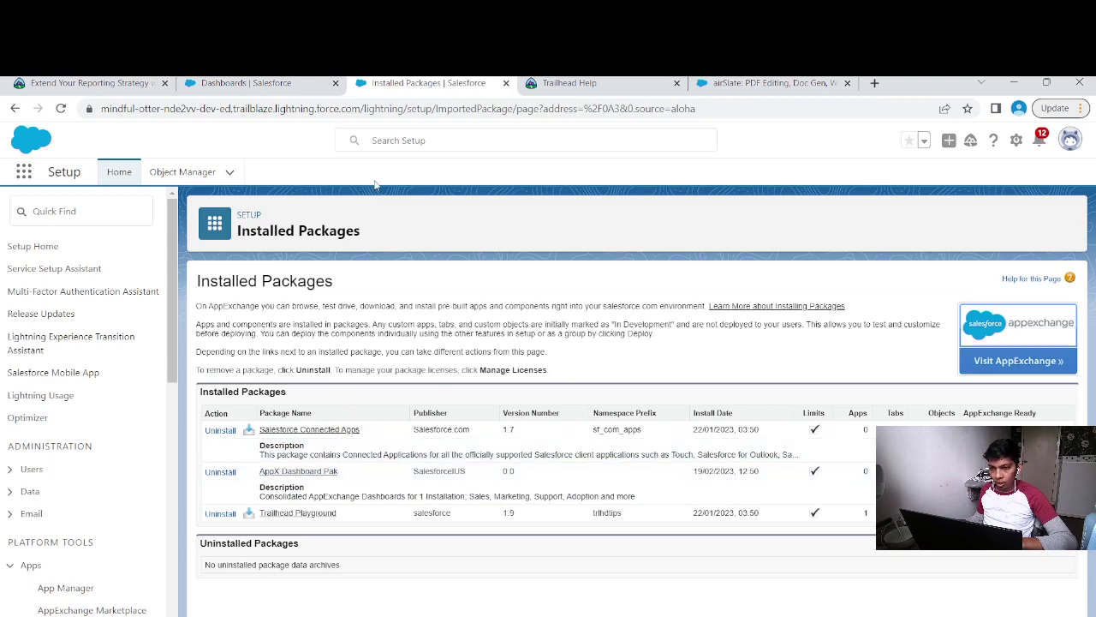
Reload the list of all dashboards and check the challenge for which dashboard has to be copied.
click(274, 86)
click(61, 108)
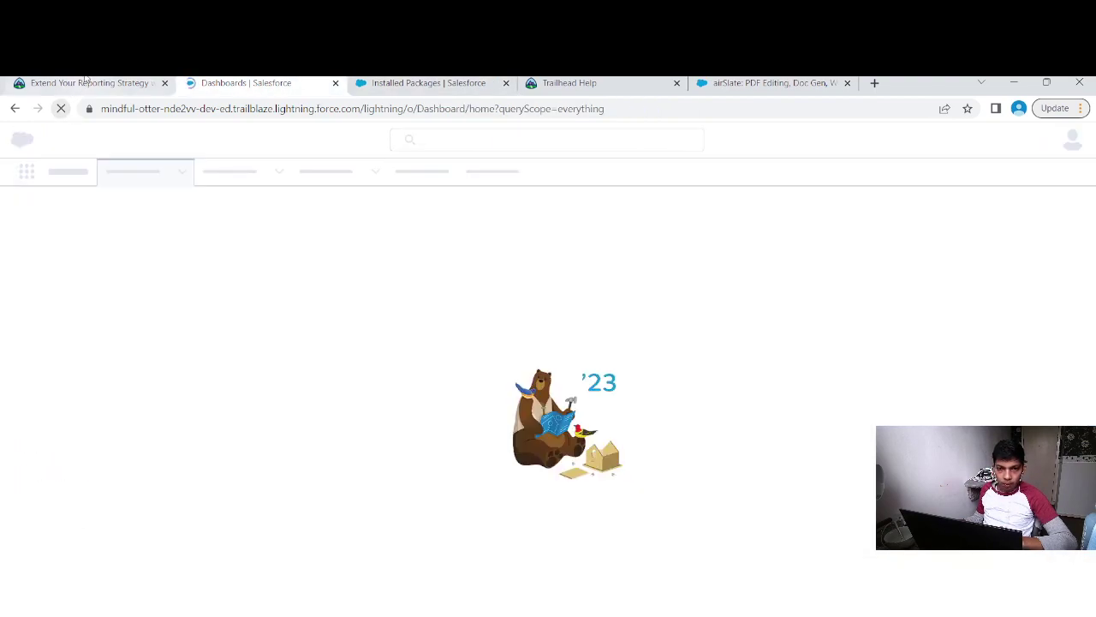
click(85, 82)
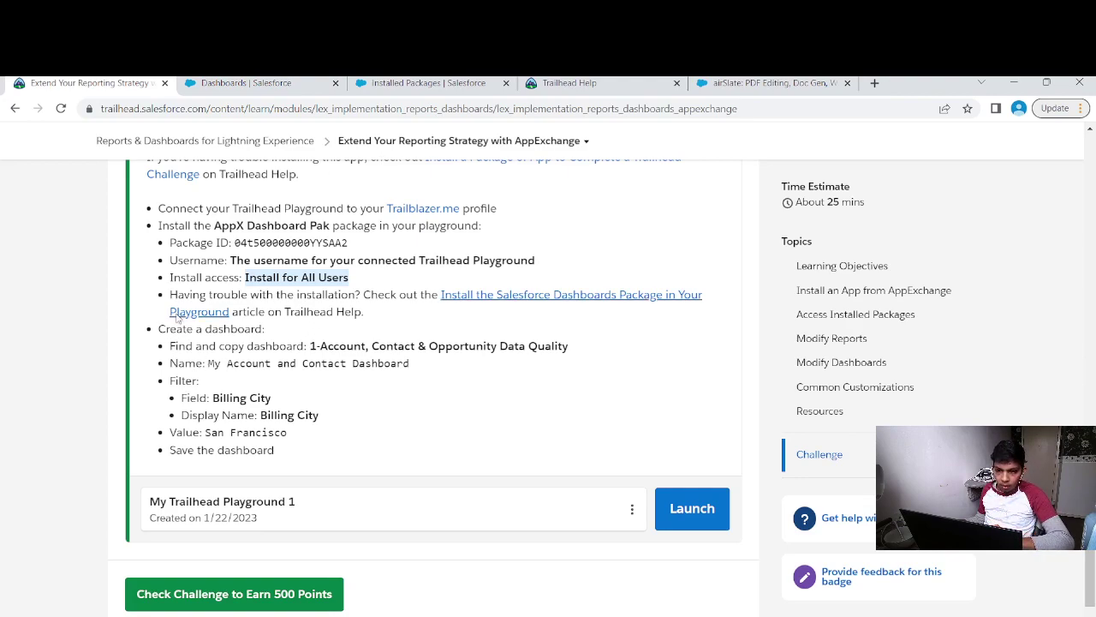
drag(169, 347, 262, 347)
click(265, 347)
double_click(274, 346)
click(342, 349)
click(428, 82)
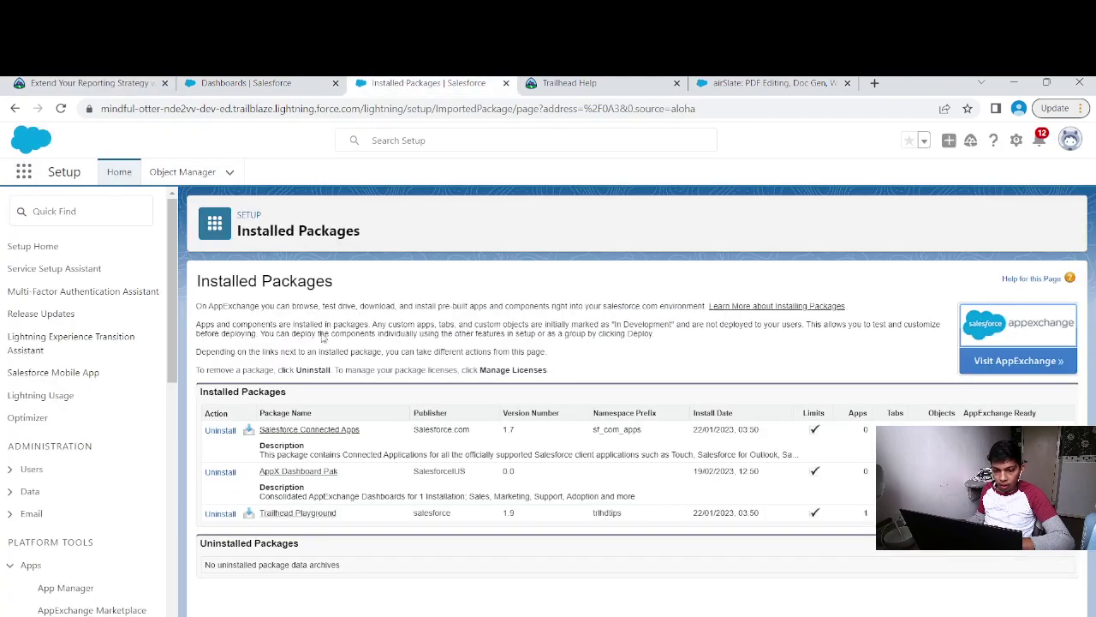
click(246, 83)
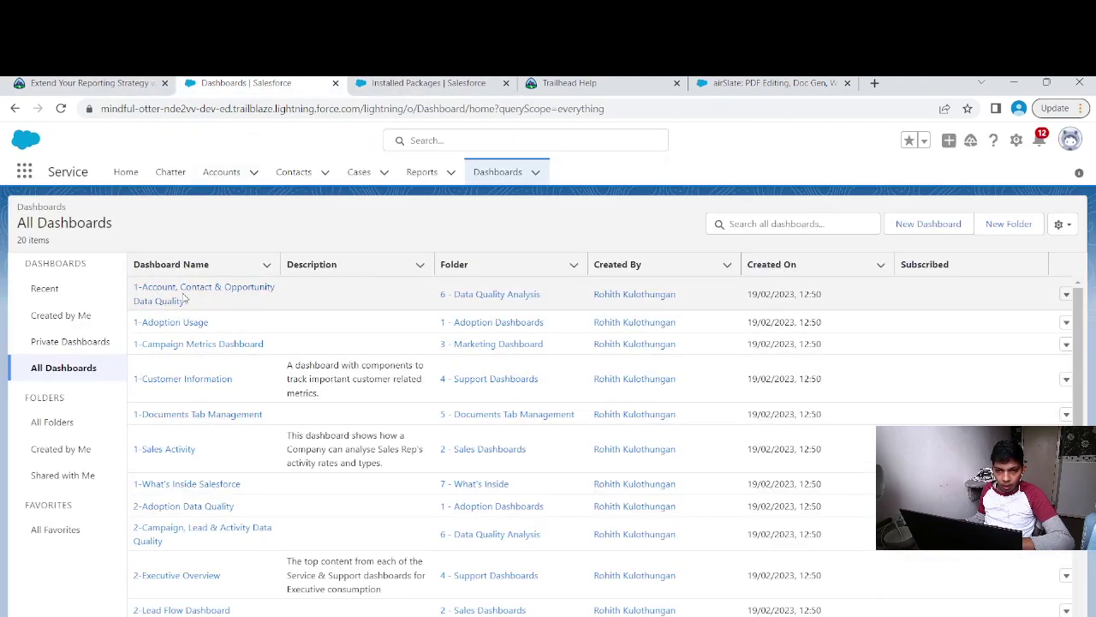
Compare the full dashboard list with the challenge to locate 1-Account, Contact & Opportunity Data Quality.
click(77, 81)
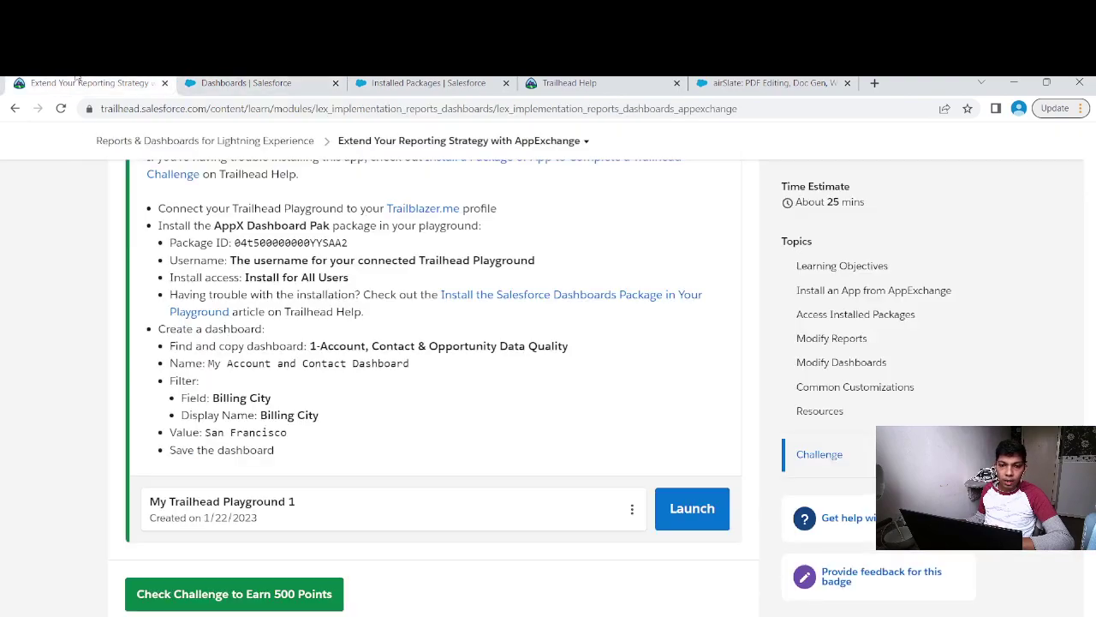
click(246, 84)
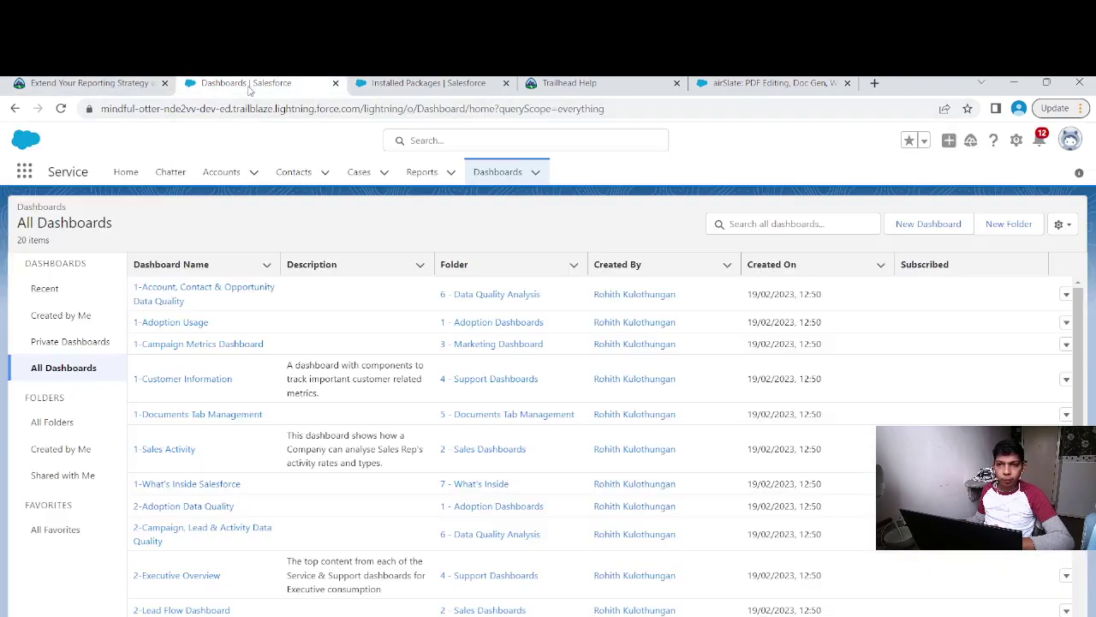
scroll(215, 334, down, 2)
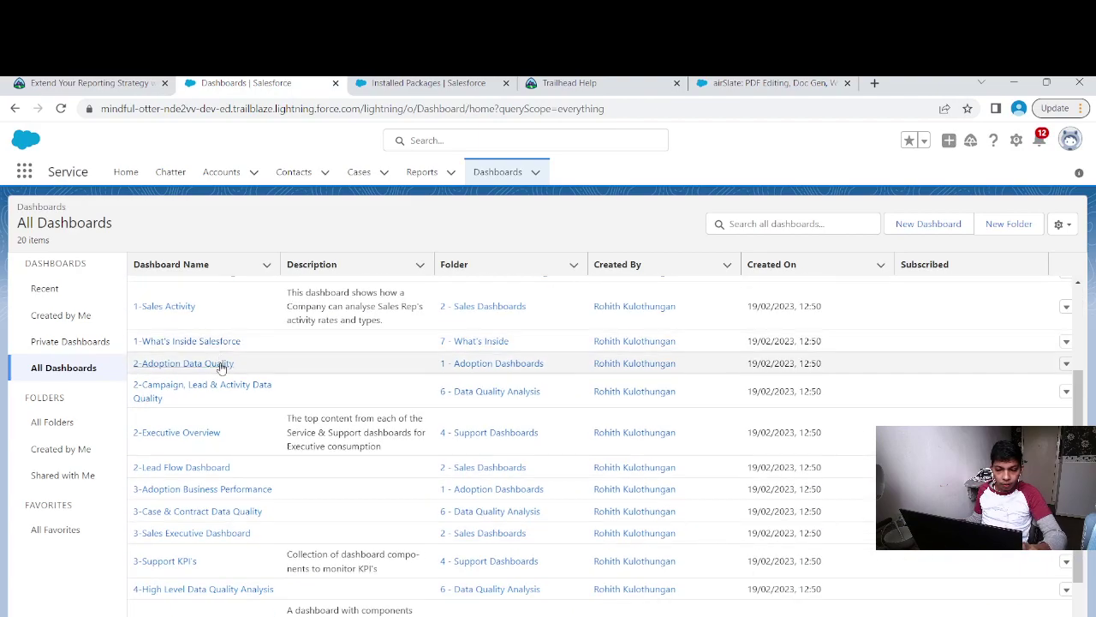
scroll(220, 394, down, 2)
scroll(225, 433, up, 4)
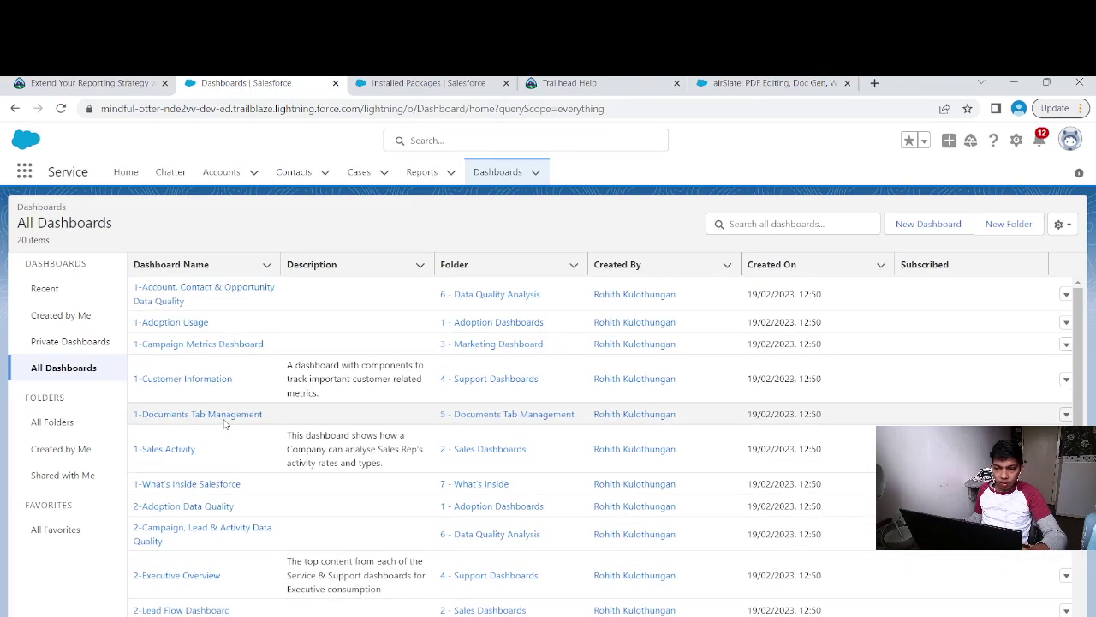
scroll(220, 522, down, 3)
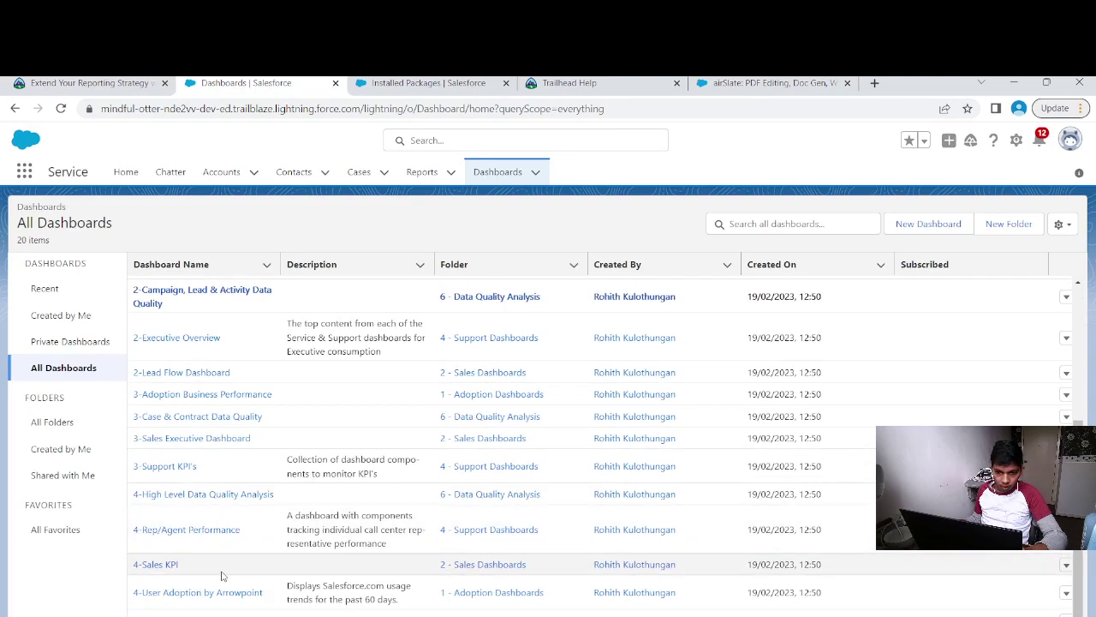
scroll(214, 514, up, 3)
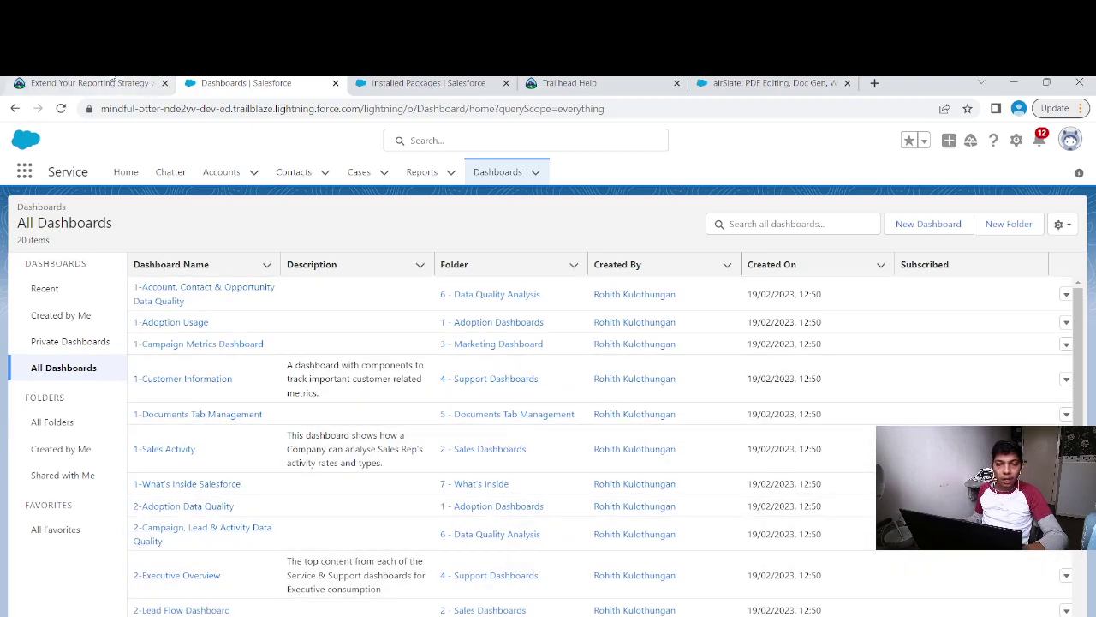
click(113, 82)
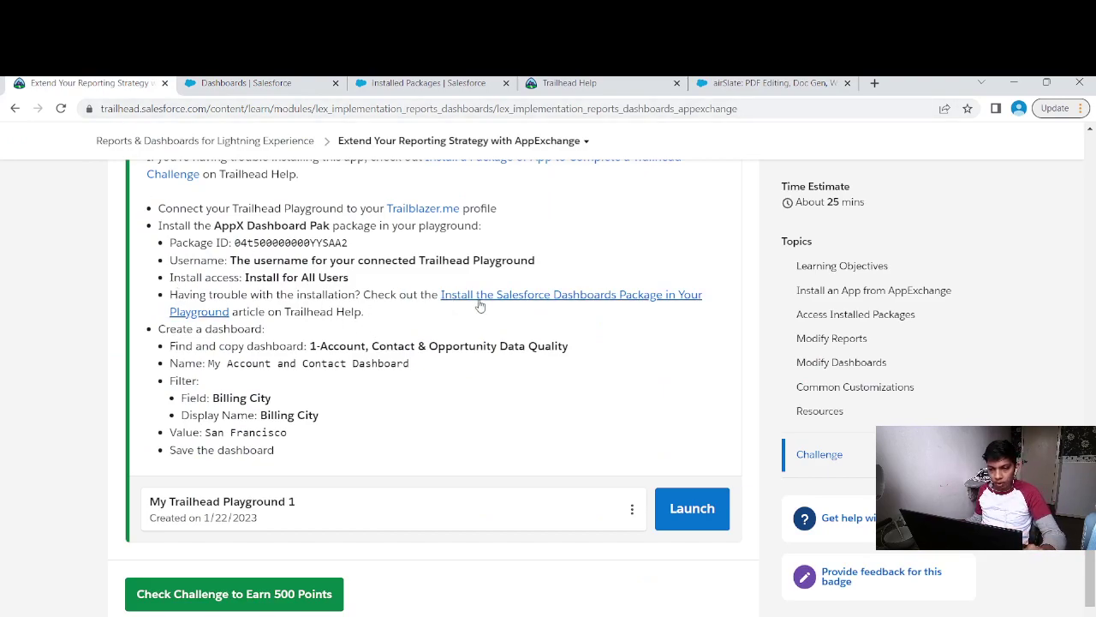
drag(310, 346, 568, 346)
click(261, 81)
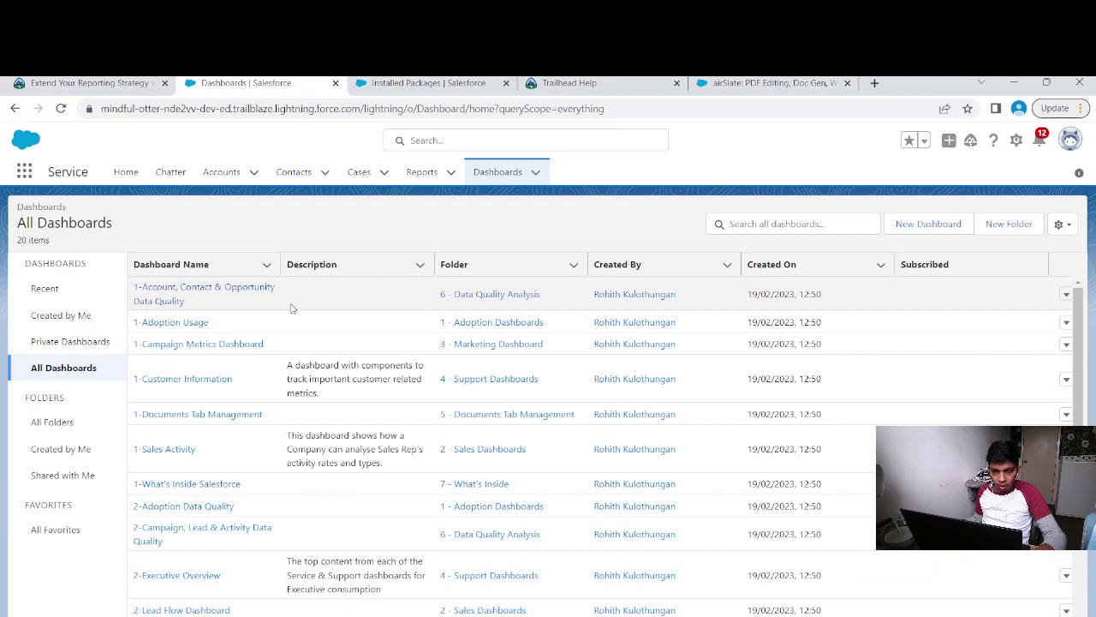
click(1067, 297)
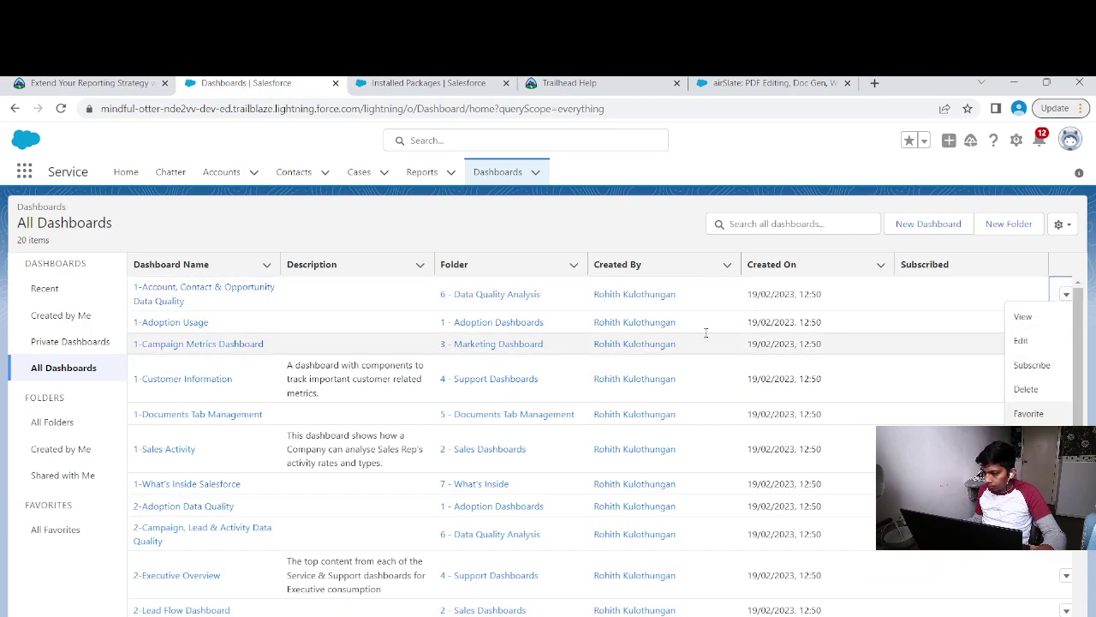
click(1020, 340)
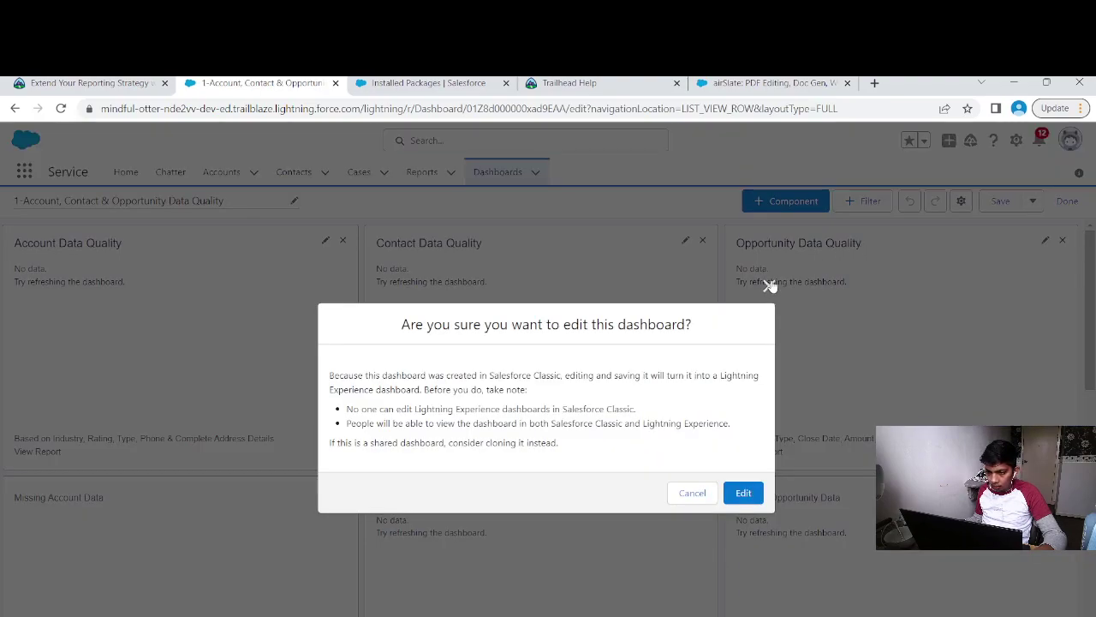
click(695, 495)
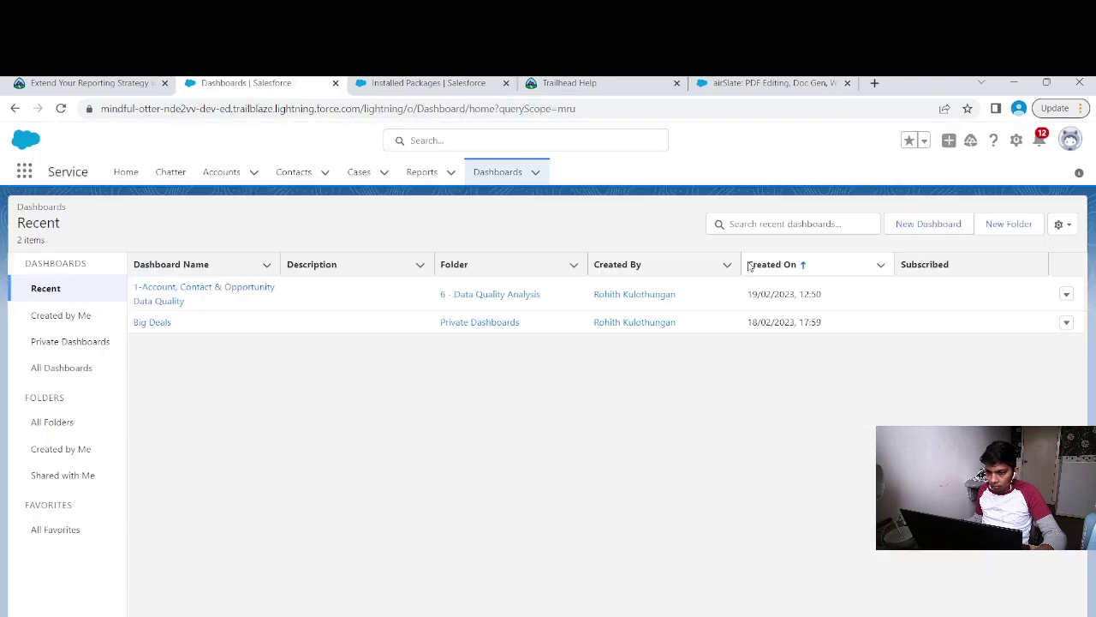
Open the 1-Account, Contact & Opportunity Data Quality dashboard and start a Save As copy of it.
click(184, 265)
click(179, 287)
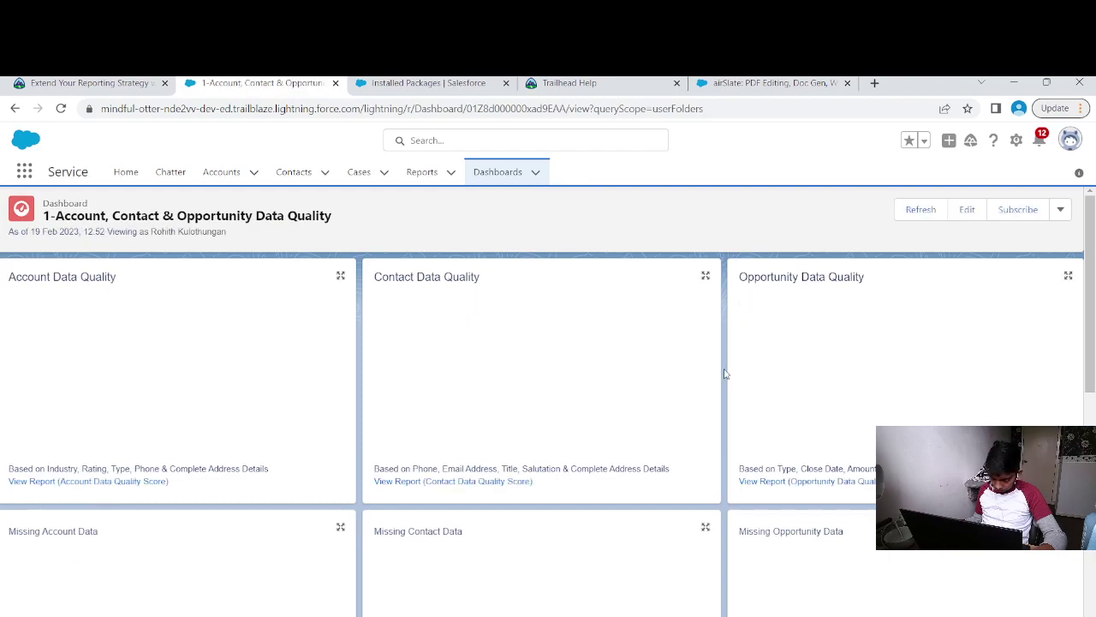
click(1062, 210)
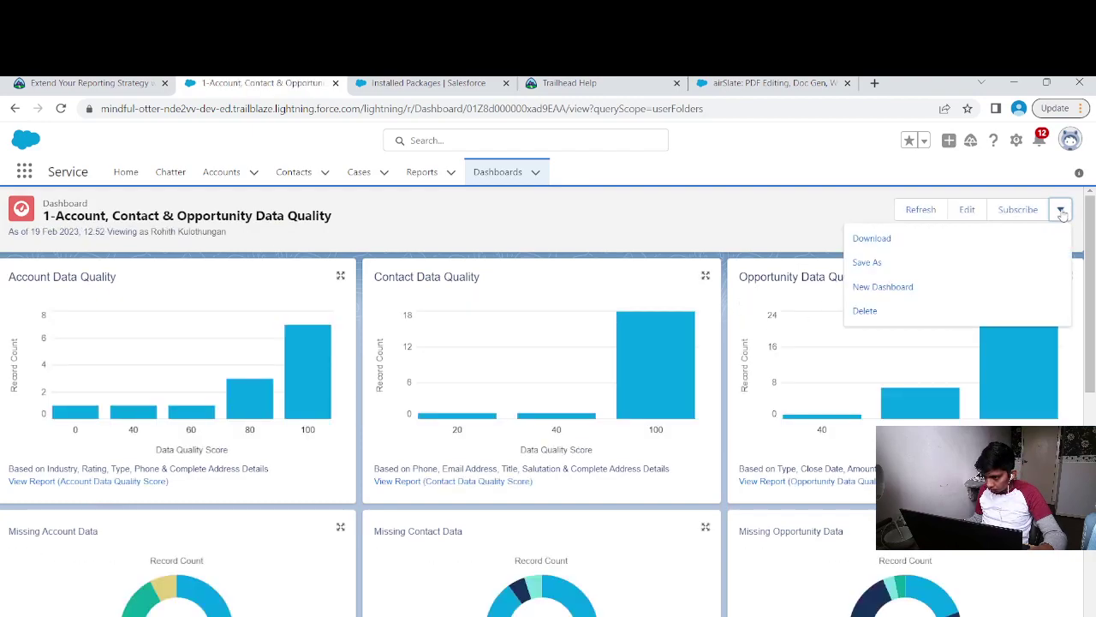
click(867, 263)
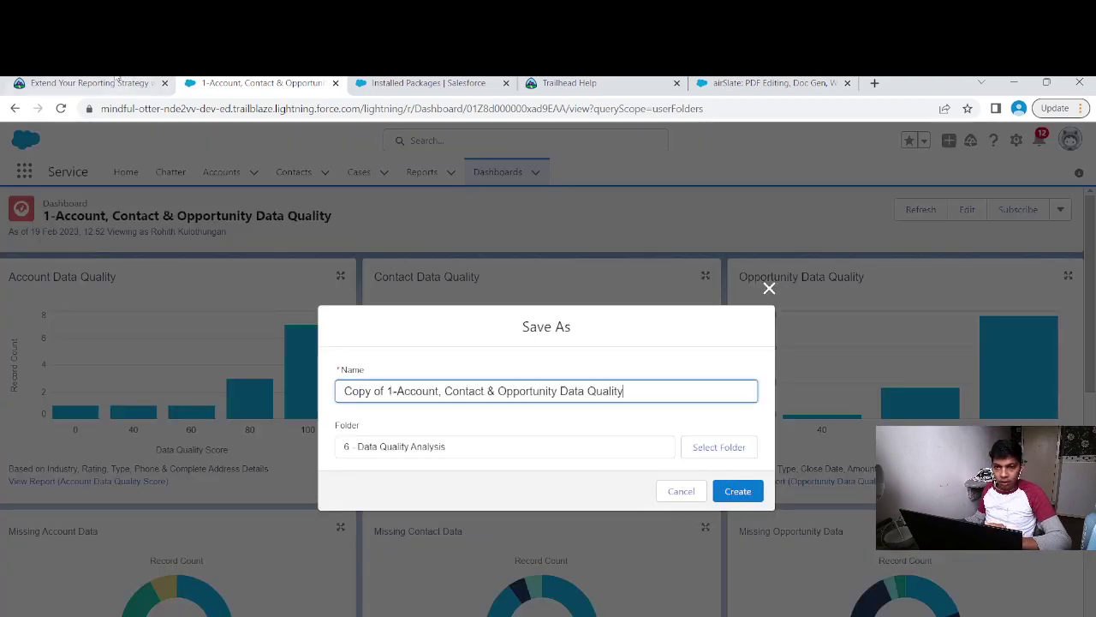
Copy the required name from the challenge and name the dashboard copy My Account and Contact Dashboard.
click(114, 82)
mouse_move(207, 364)
mouse_down()
mouse_move(412, 366)
mouse_move(209, 364)
mouse_up()
key(ctrl+c)
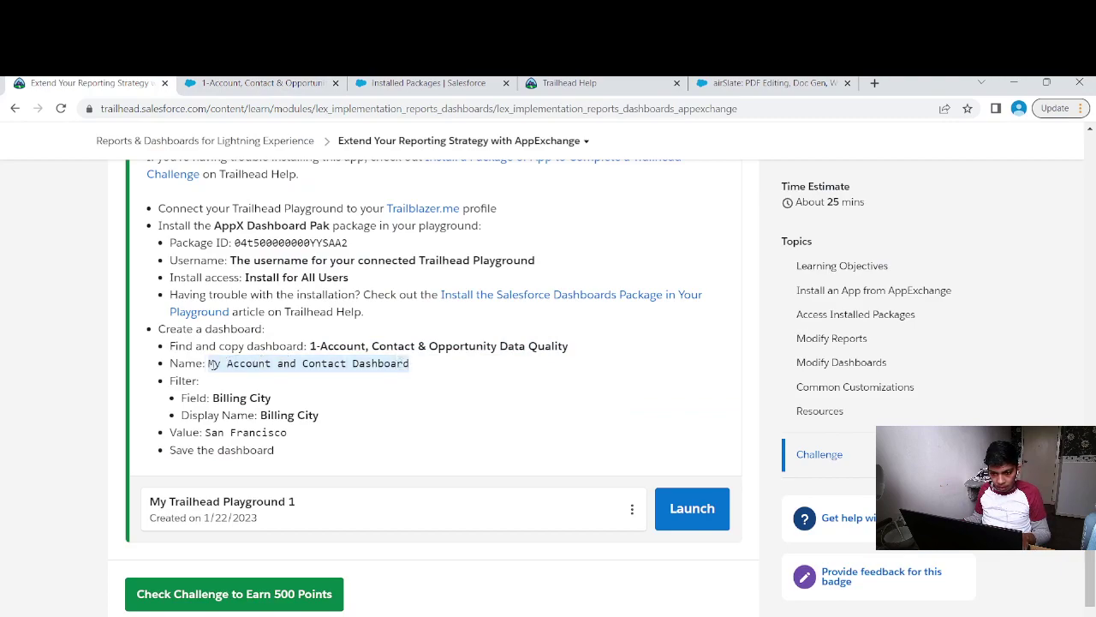
click(286, 79)
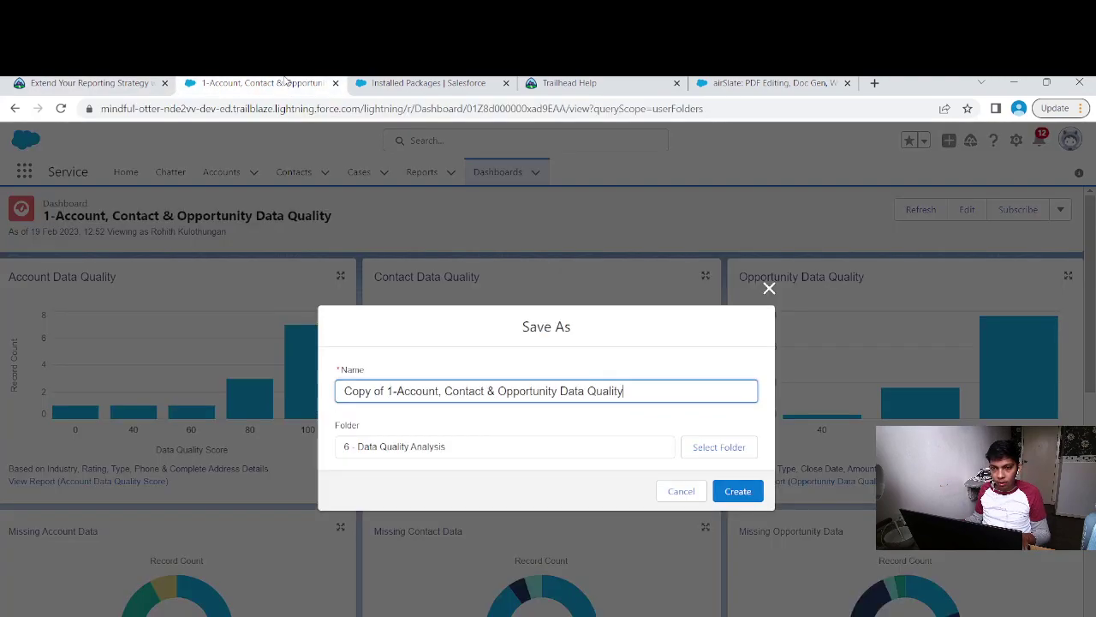
key(ctrl+a)
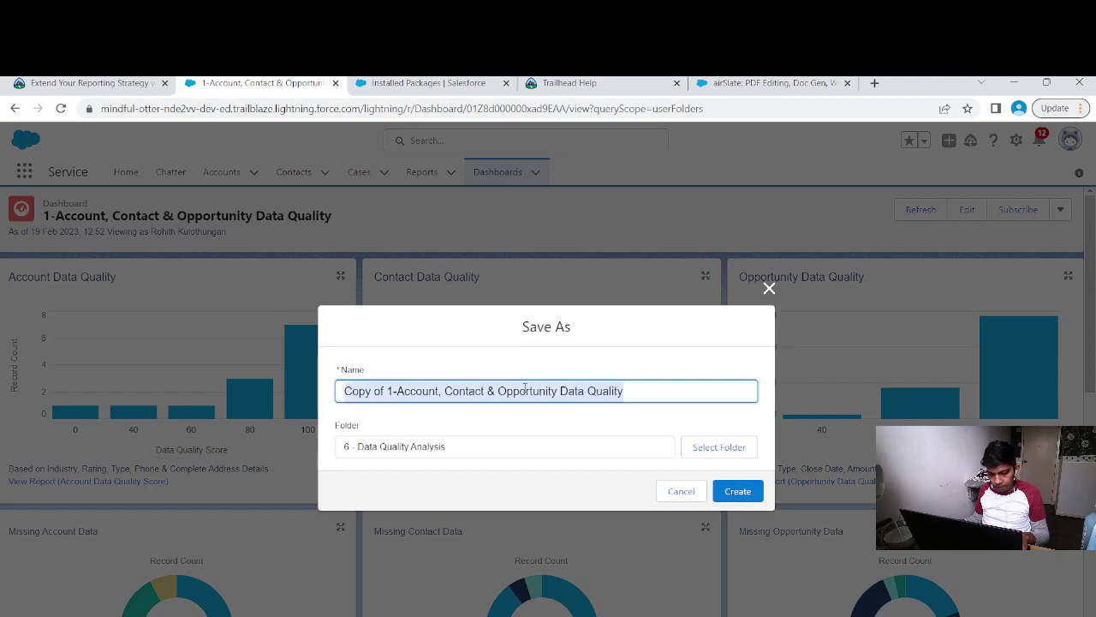
key(ctrl+v)
key(Tab)
click(342, 390)
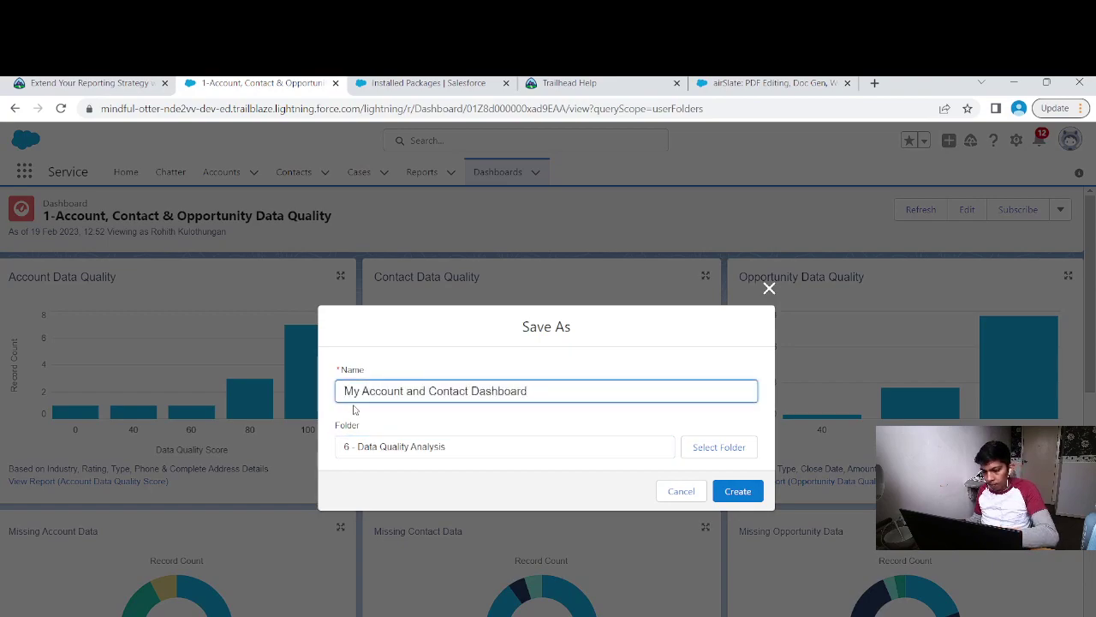
Check the challenge for a folder requirement and create the dashboard copy in the 6 - Data Quality Analysis folder.
click(56, 82)
click(234, 83)
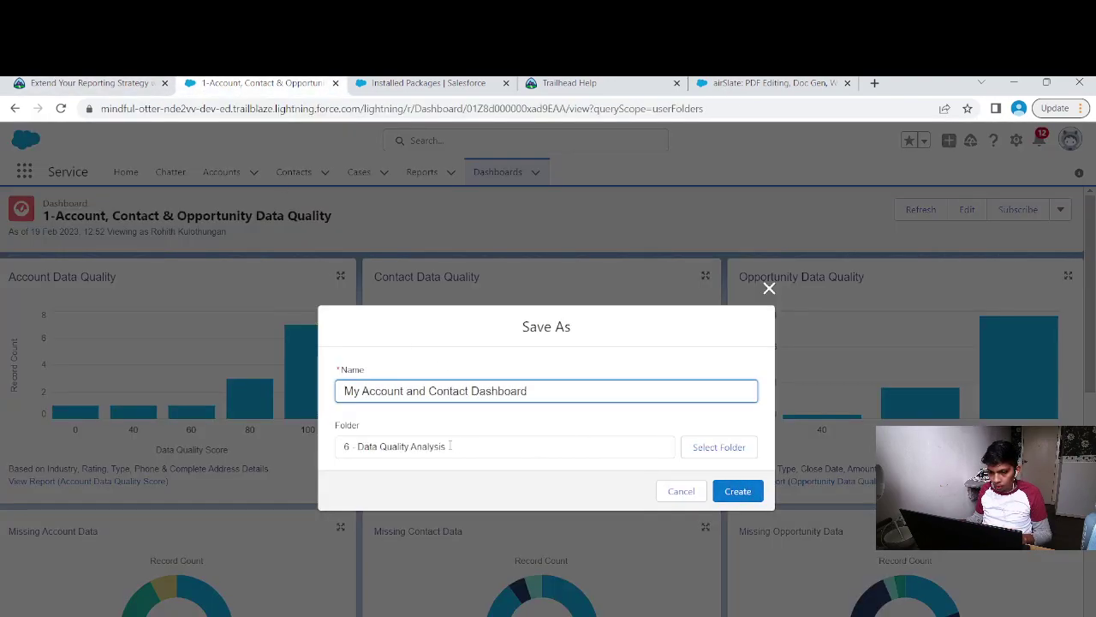
click(720, 453)
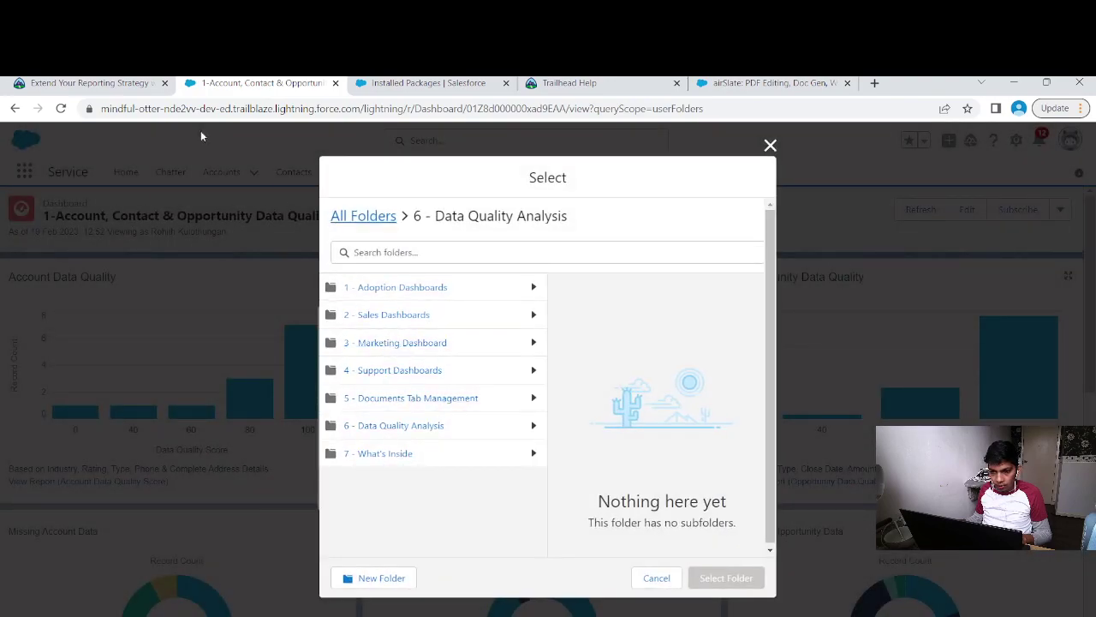
click(58, 84)
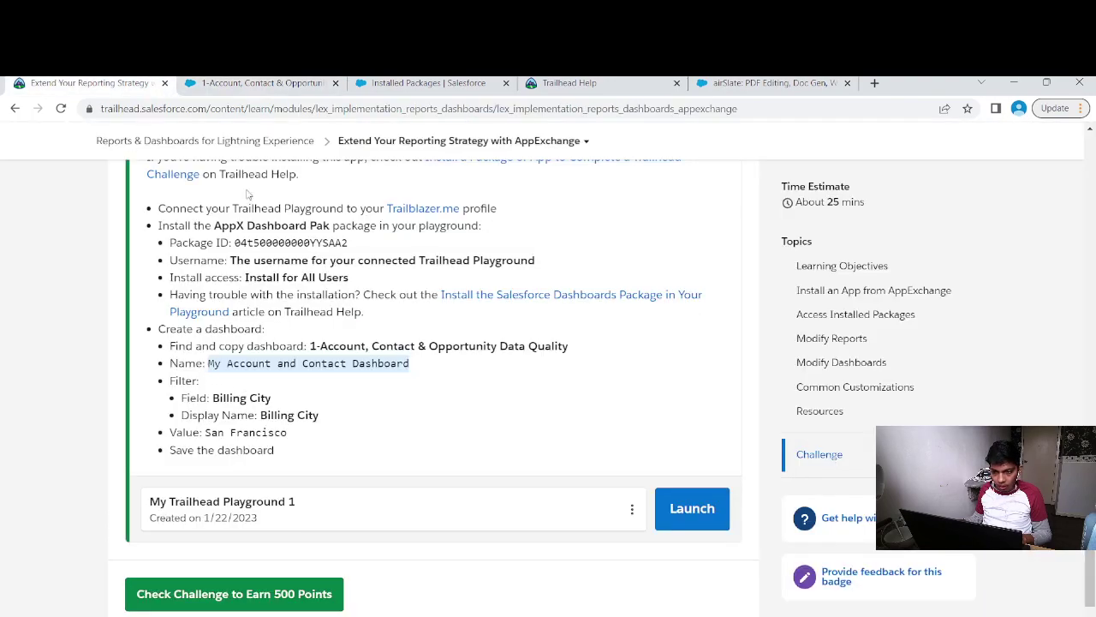
click(262, 84)
click(655, 578)
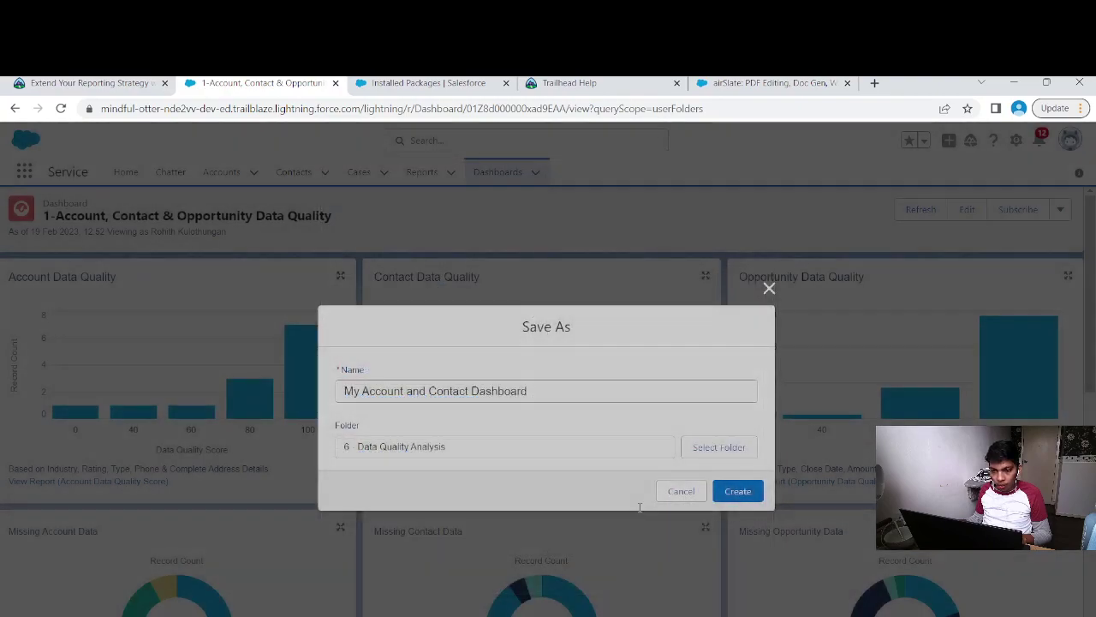
click(738, 492)
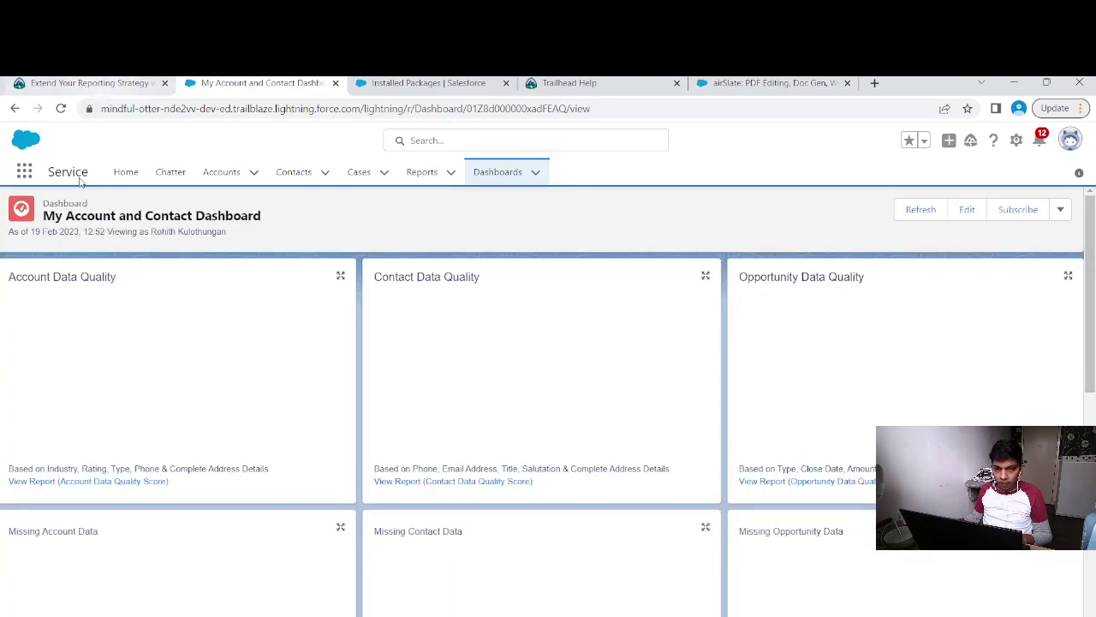
Review the filter requirements in the challenge and open My Account and Contact Dashboard for editing.
click(127, 82)
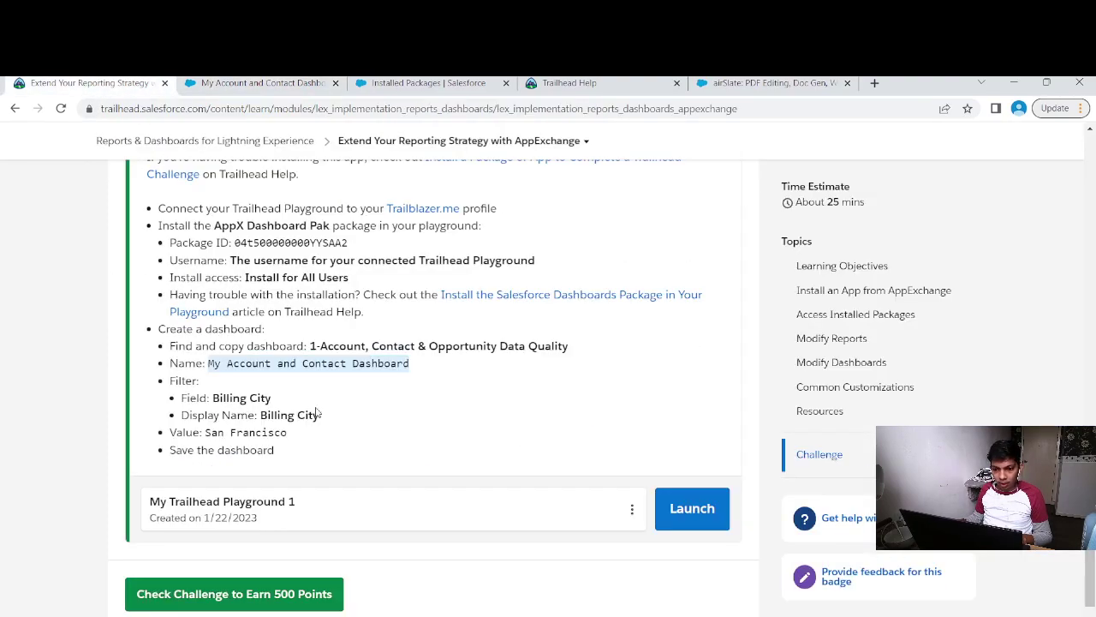
click(228, 85)
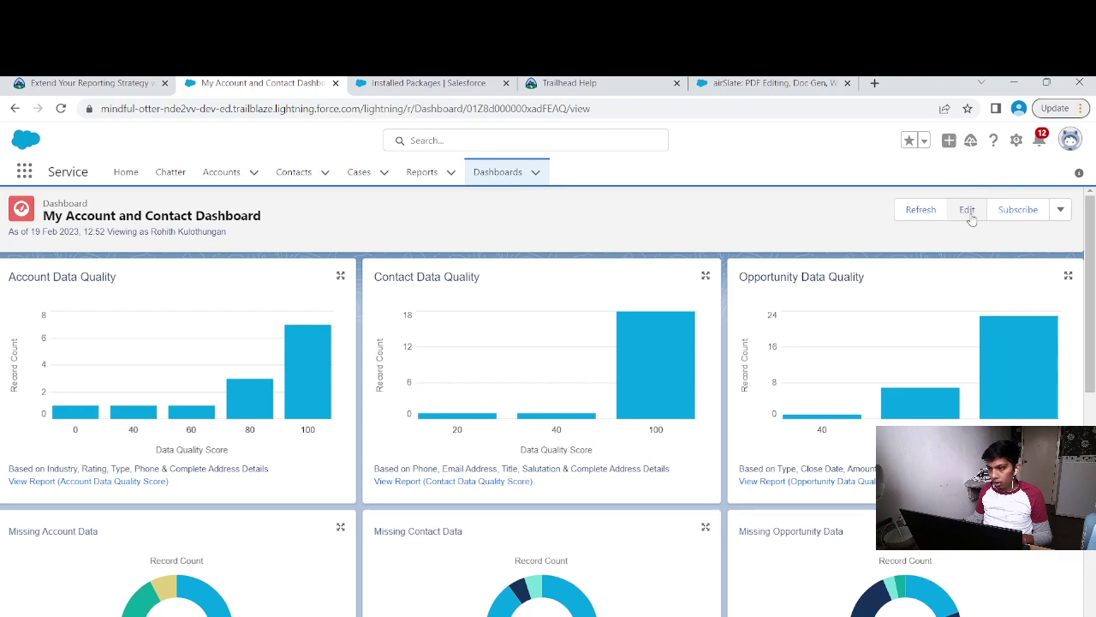
click(967, 210)
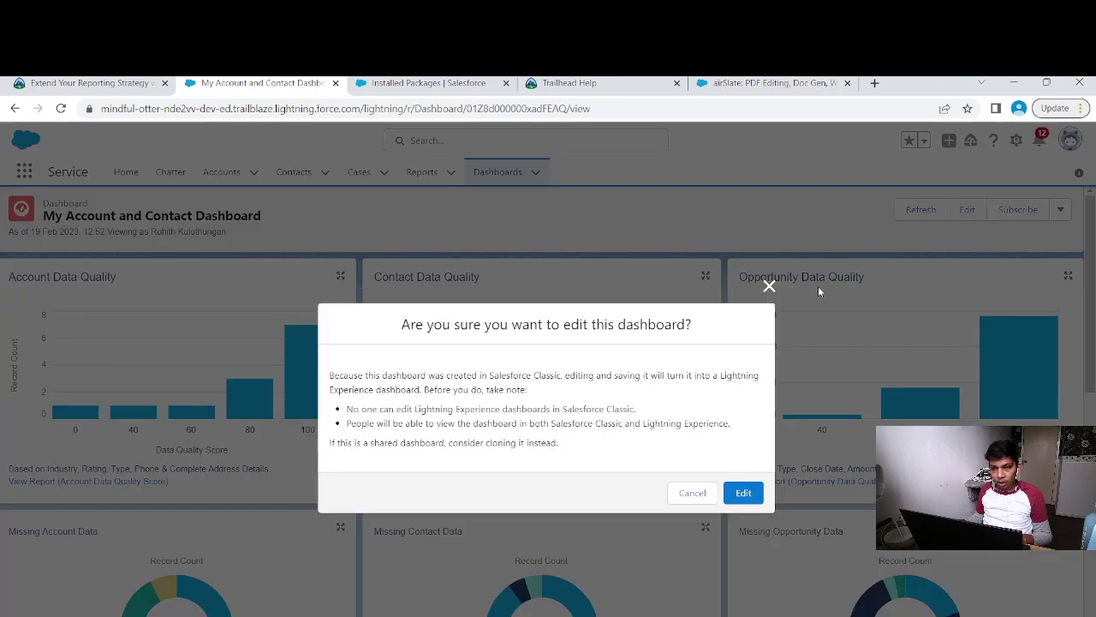
click(742, 491)
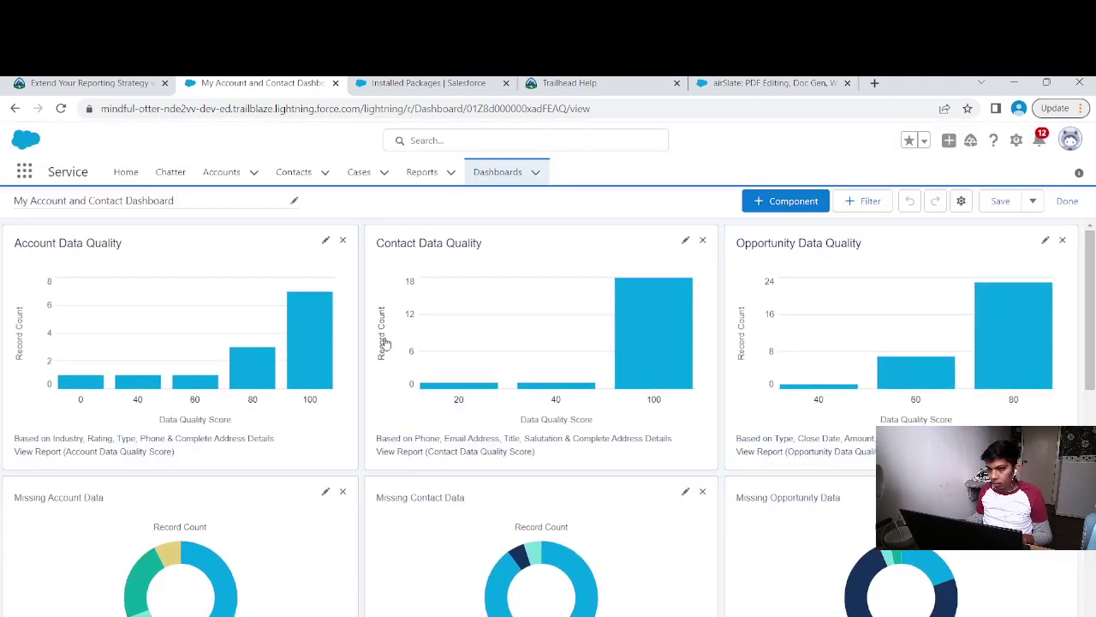
Start a new dashboard filter on the Billing City field, checking the required field and display name in the challenge.
click(857, 205)
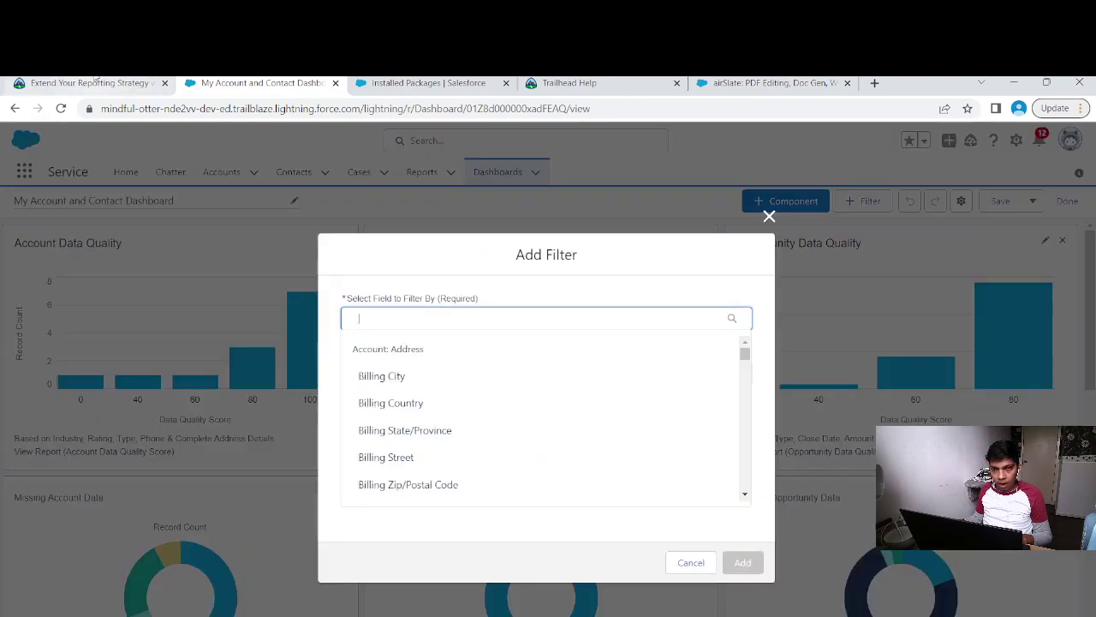
click(97, 82)
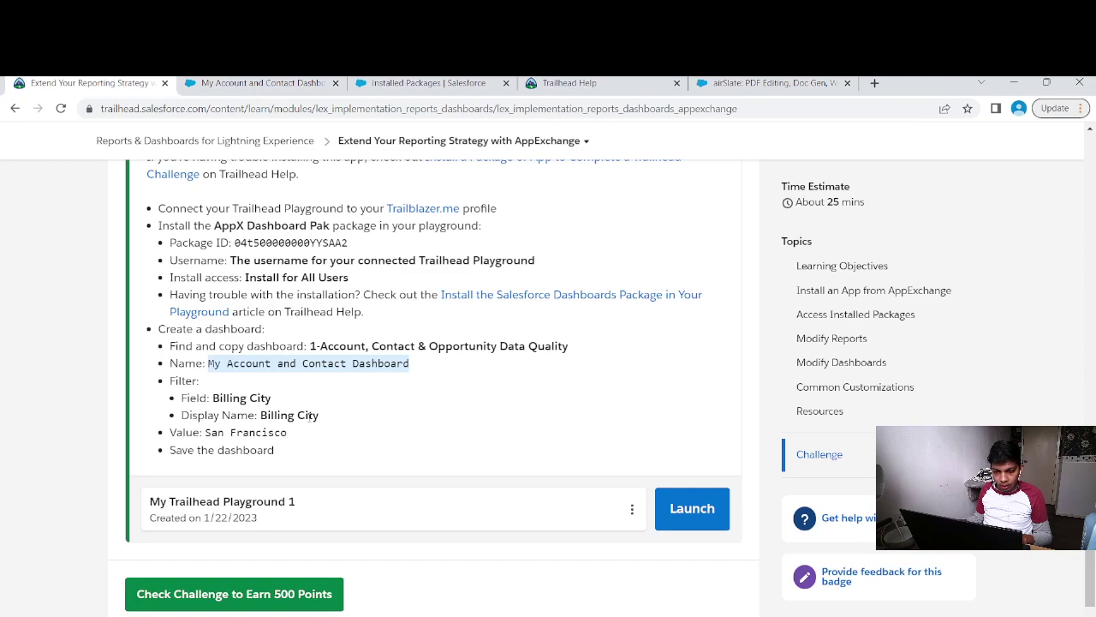
click(257, 83)
click(407, 374)
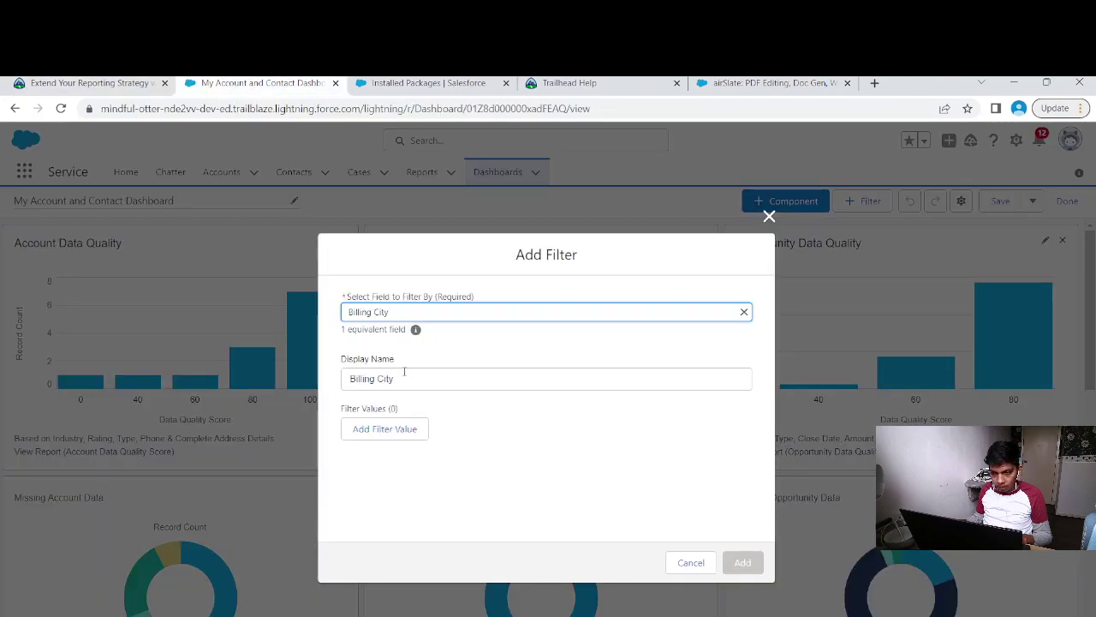
Copy San Francisco from the challenge as the filter's equals value and add the Billing City filter to the dashboard.
click(64, 82)
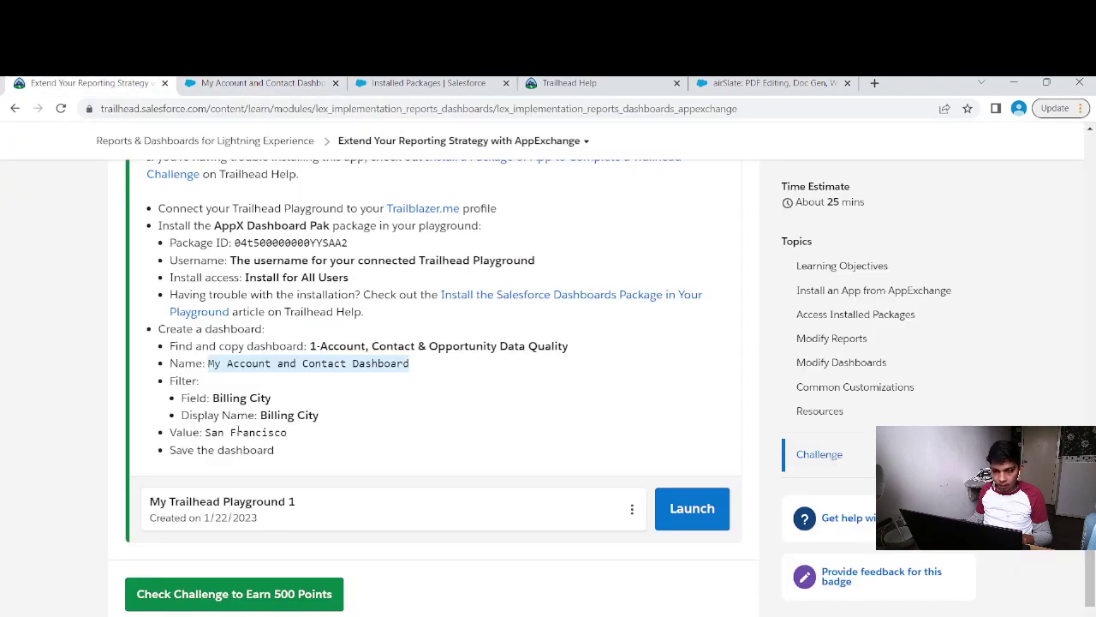
drag(206, 434, 286, 436)
key(ctrl+c)
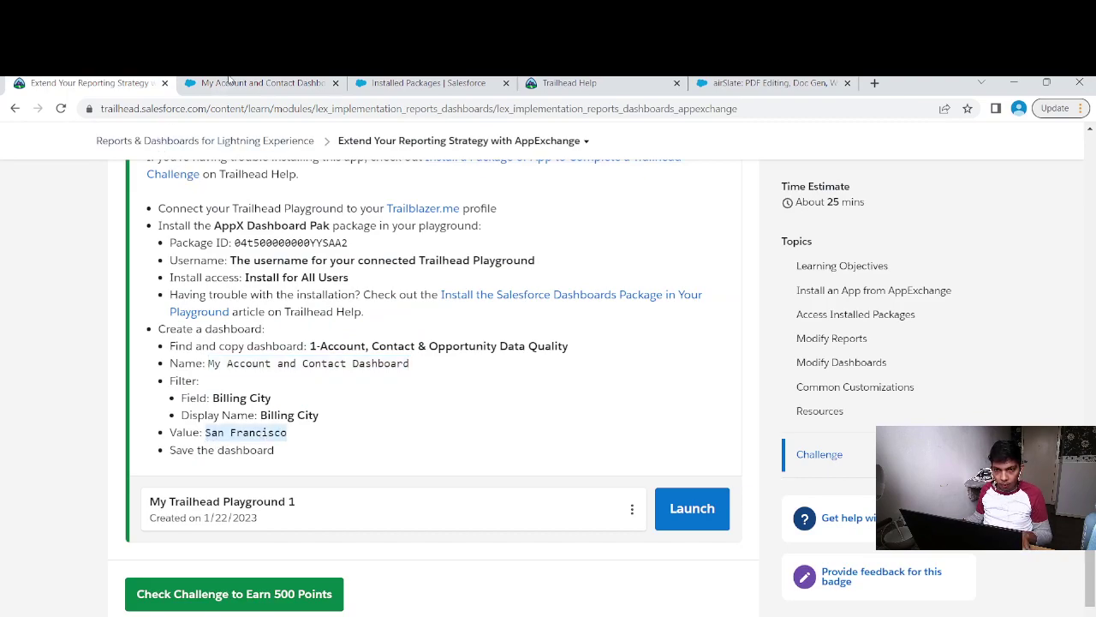
click(221, 83)
click(385, 446)
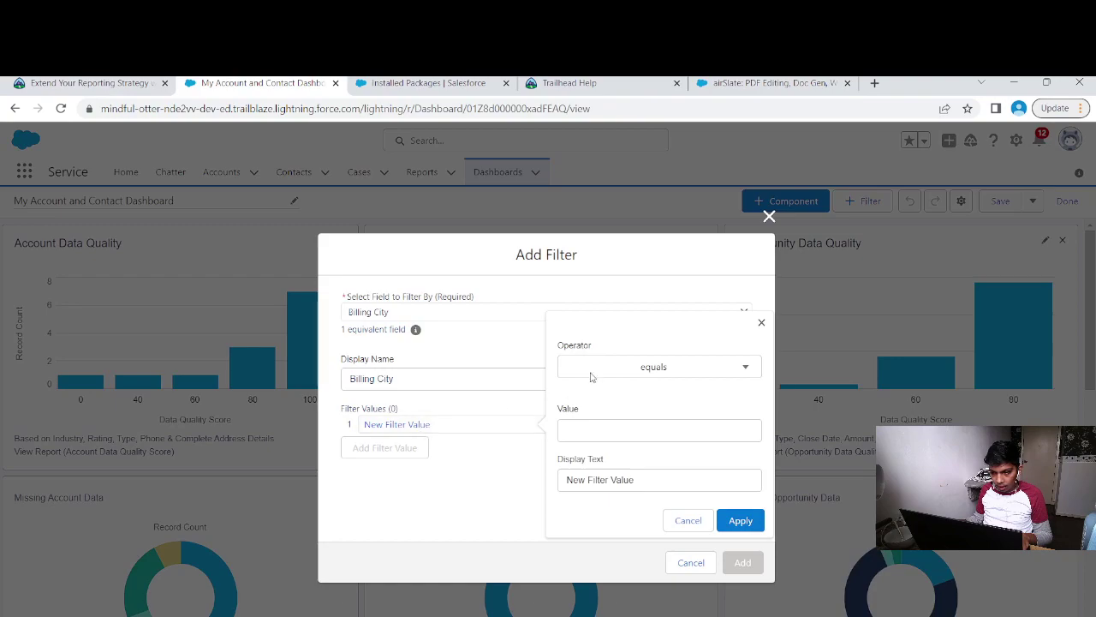
click(626, 431)
key(ctrl+v)
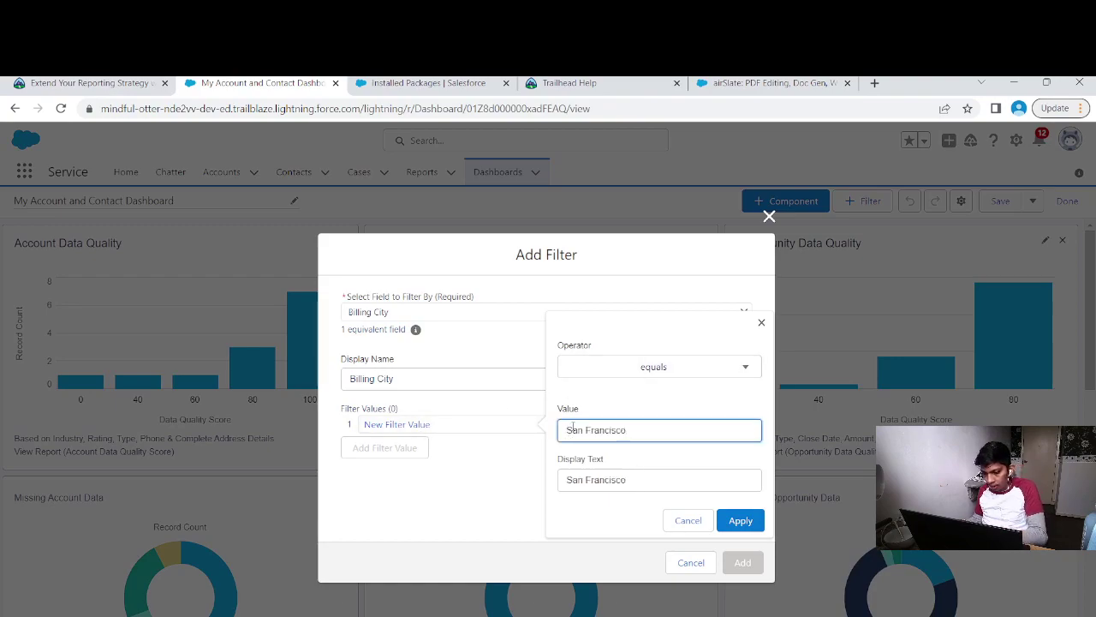
click(739, 519)
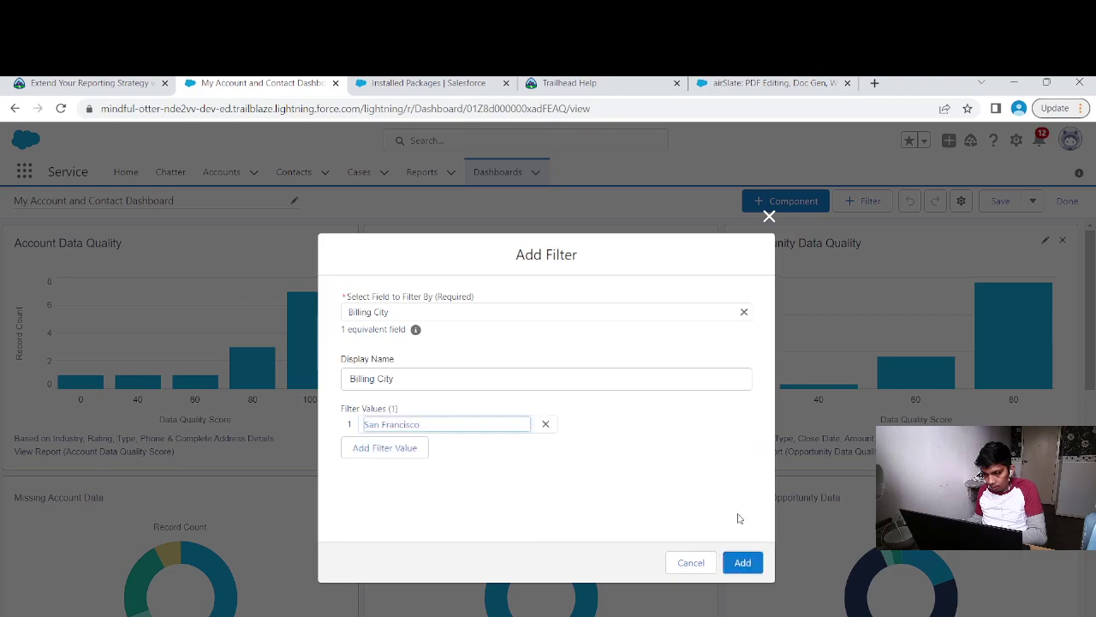
click(743, 562)
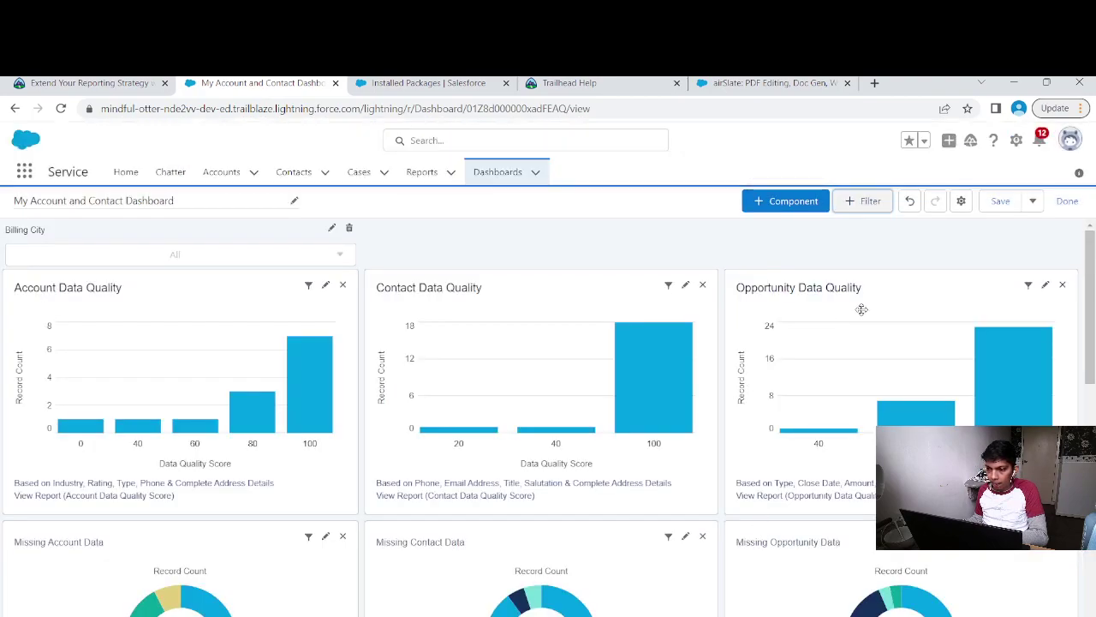
Save the dashboard, finish editing and view it filtered by Billing City equals San Francisco.
click(1002, 204)
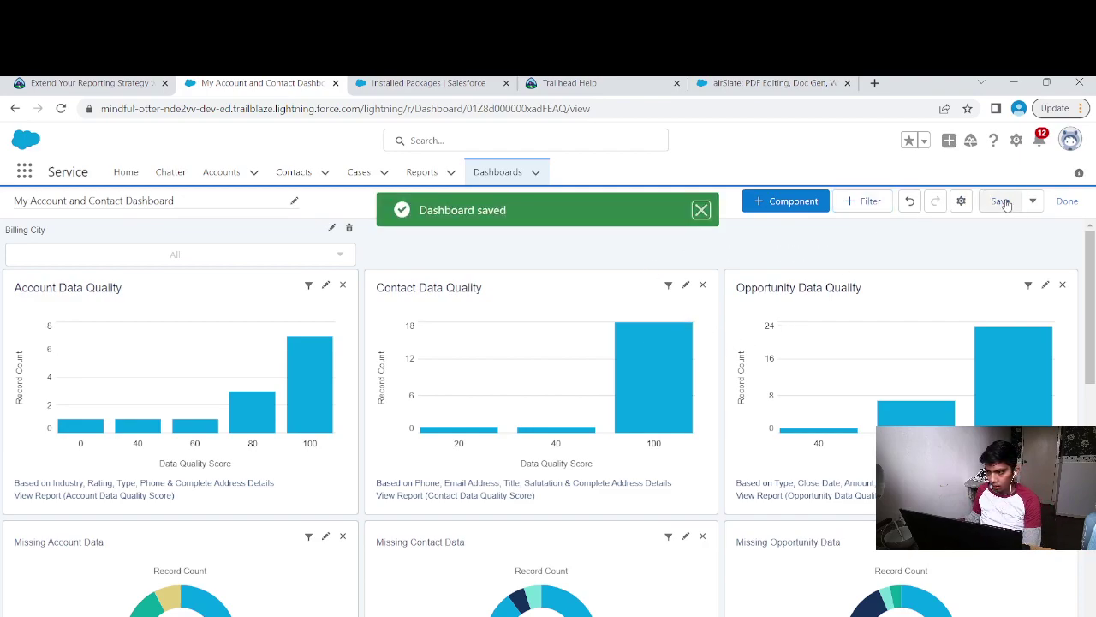
click(1067, 200)
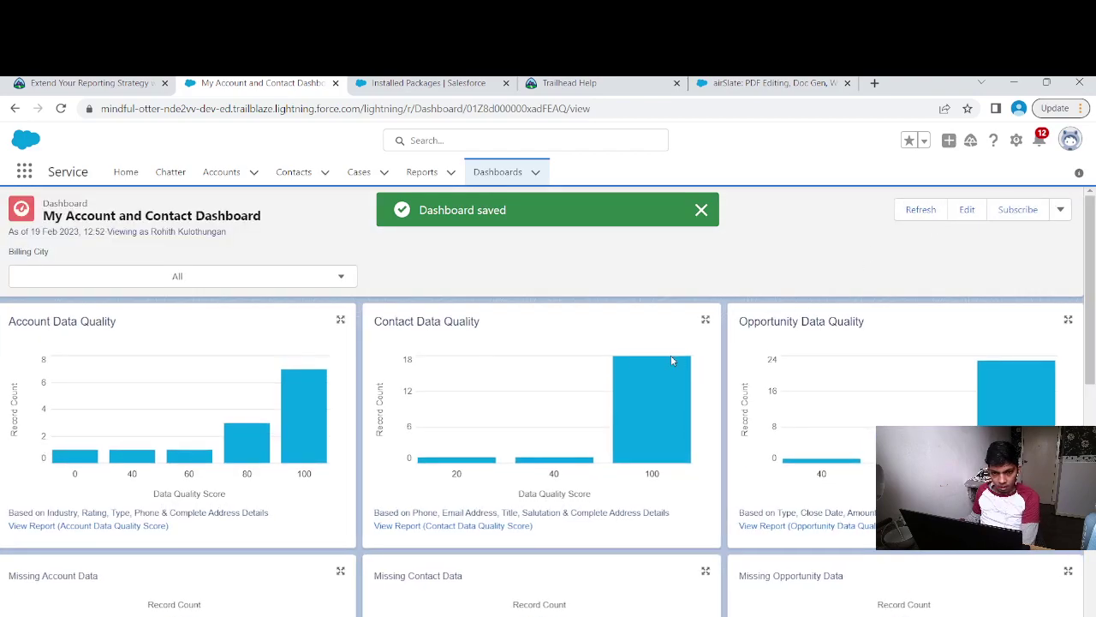
click(340, 276)
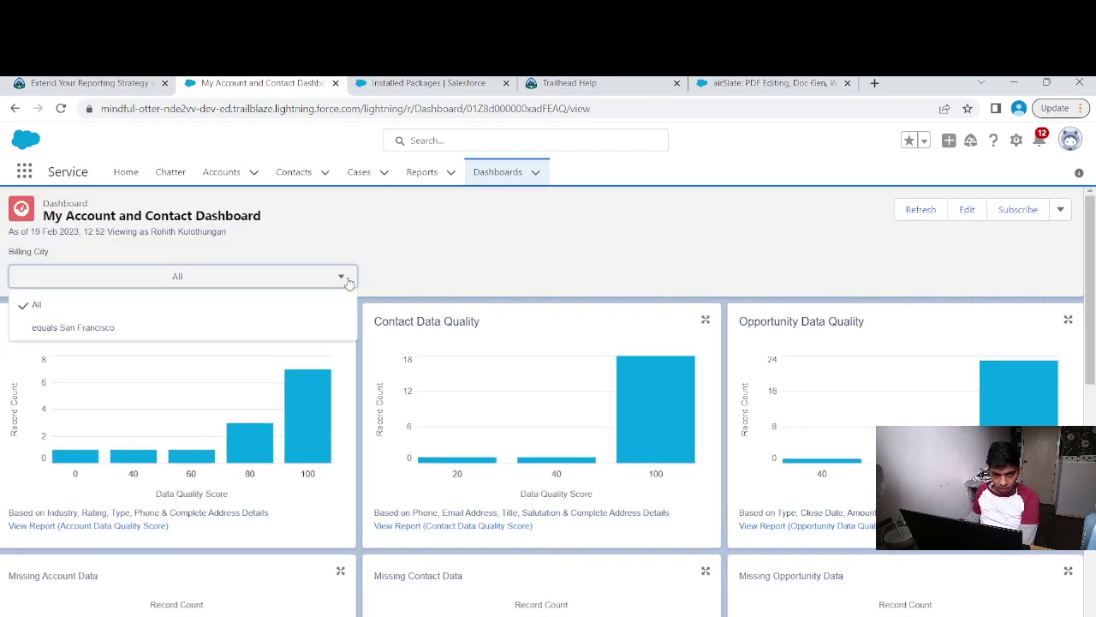
click(317, 328)
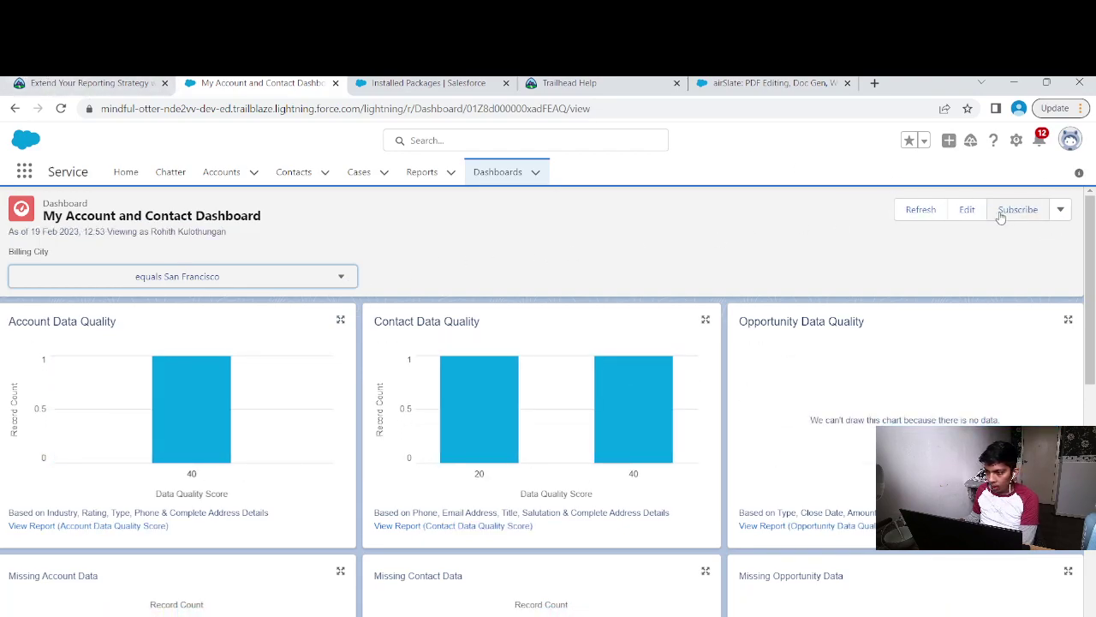
click(967, 209)
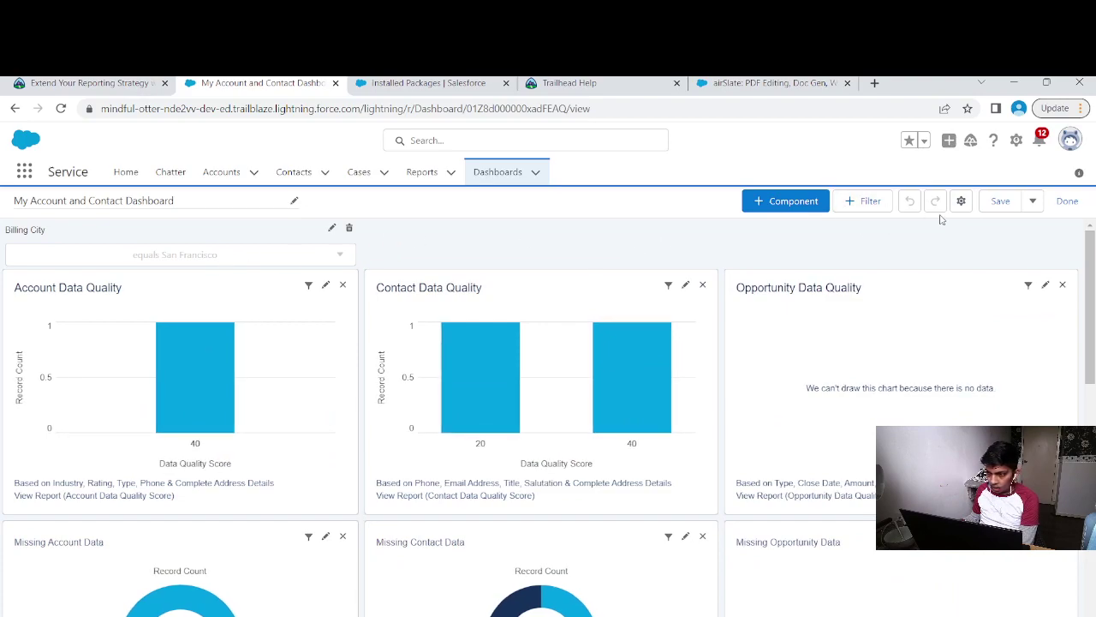
click(872, 203)
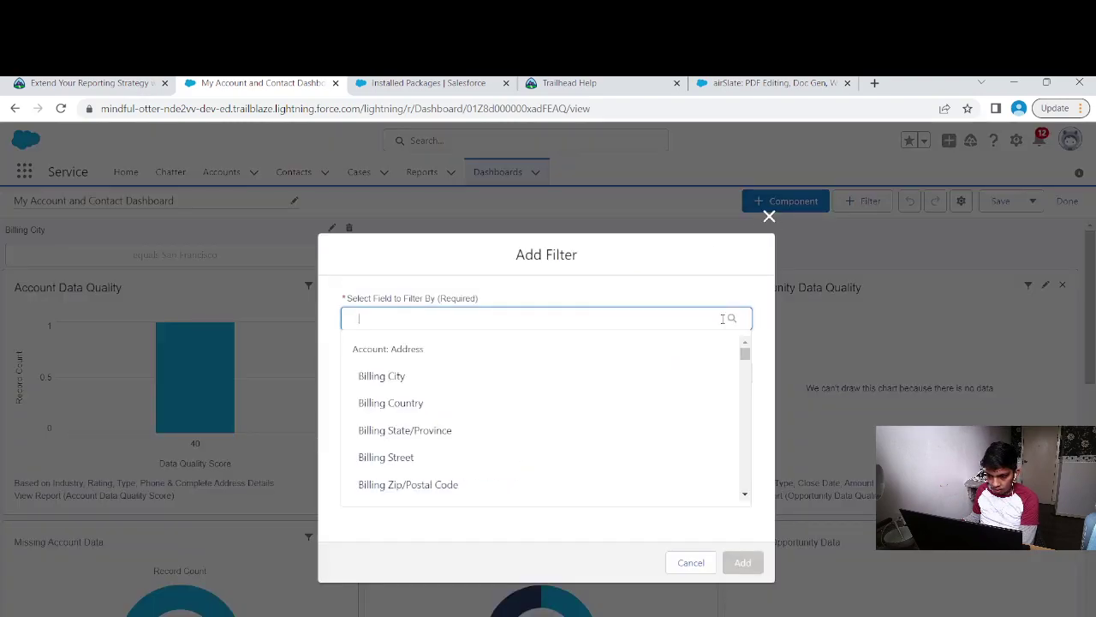
click(691, 562)
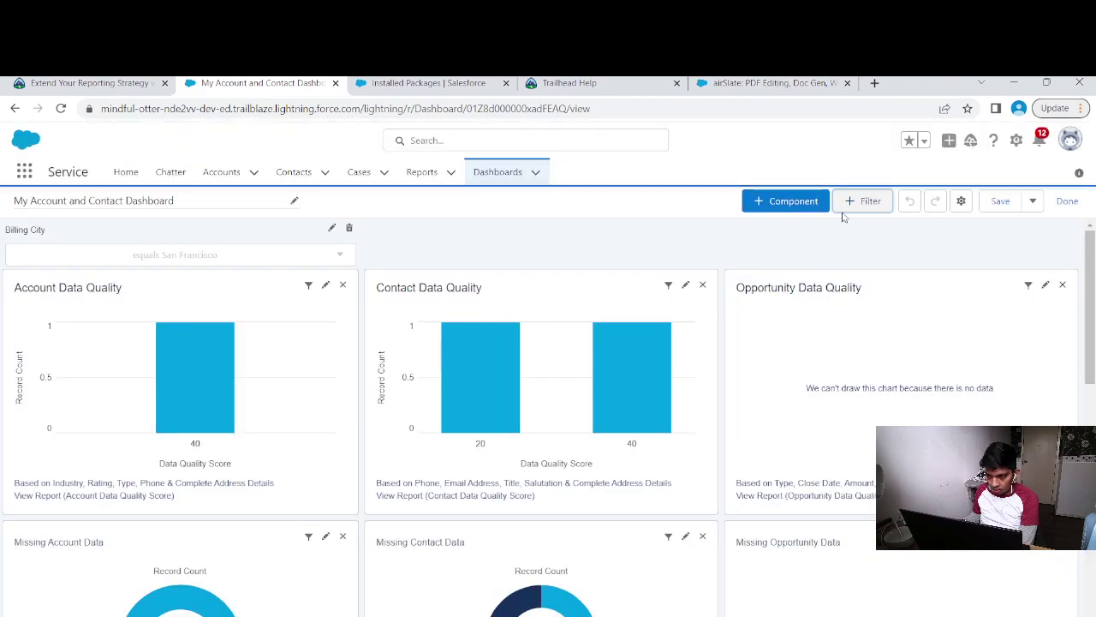
click(1068, 202)
click(246, 283)
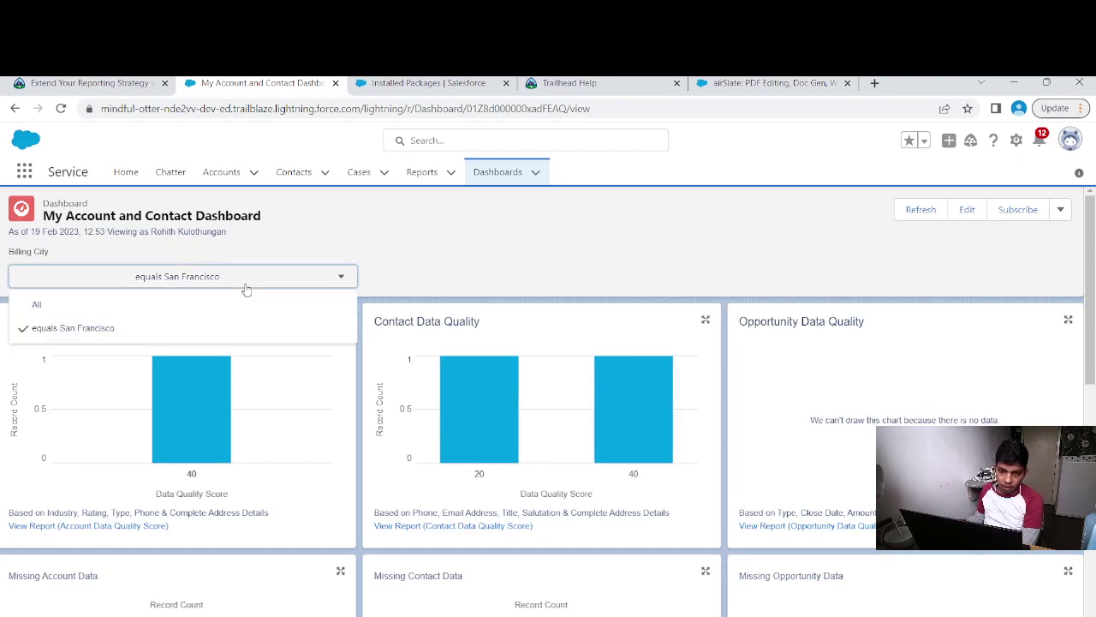
click(466, 209)
Submit the Trailhead challenge for checking to earn 500 points and dismiss the badge dialog.
click(90, 82)
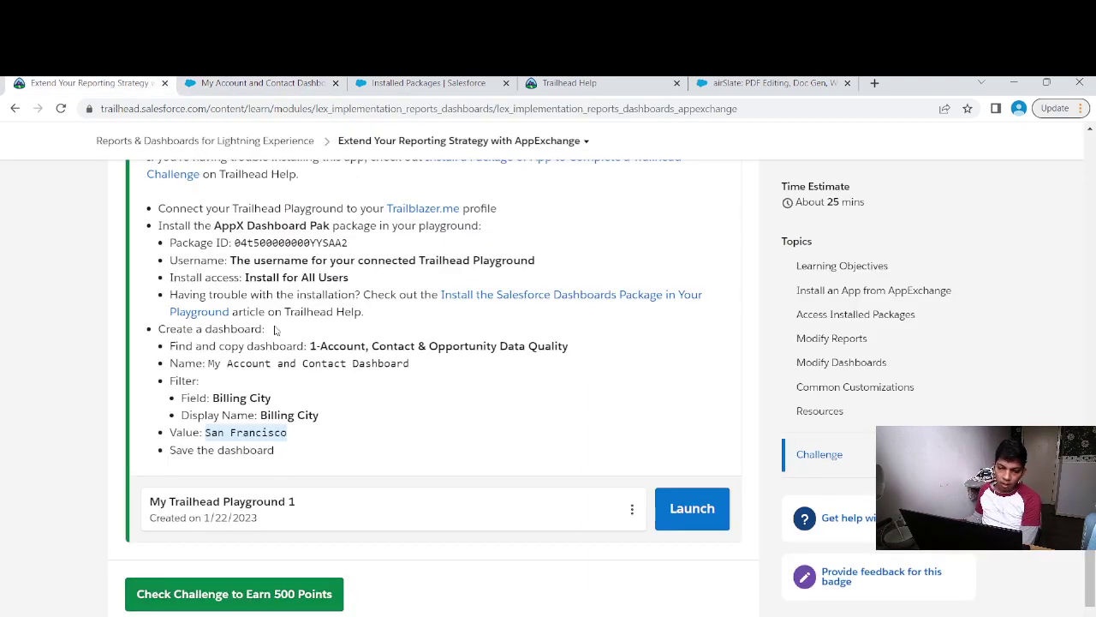
click(259, 597)
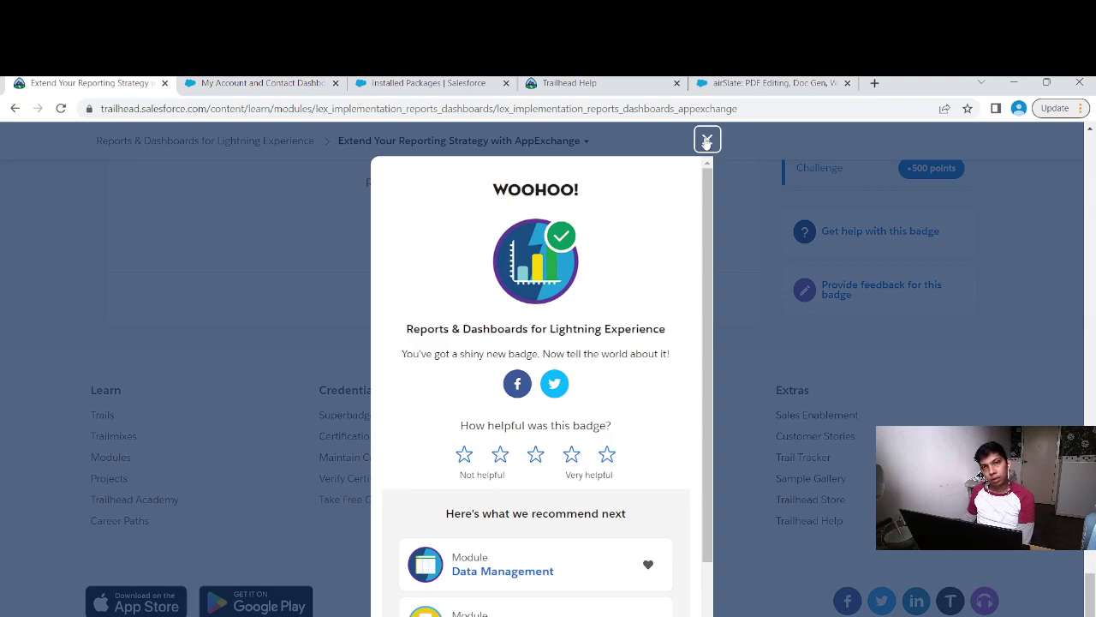
click(707, 140)
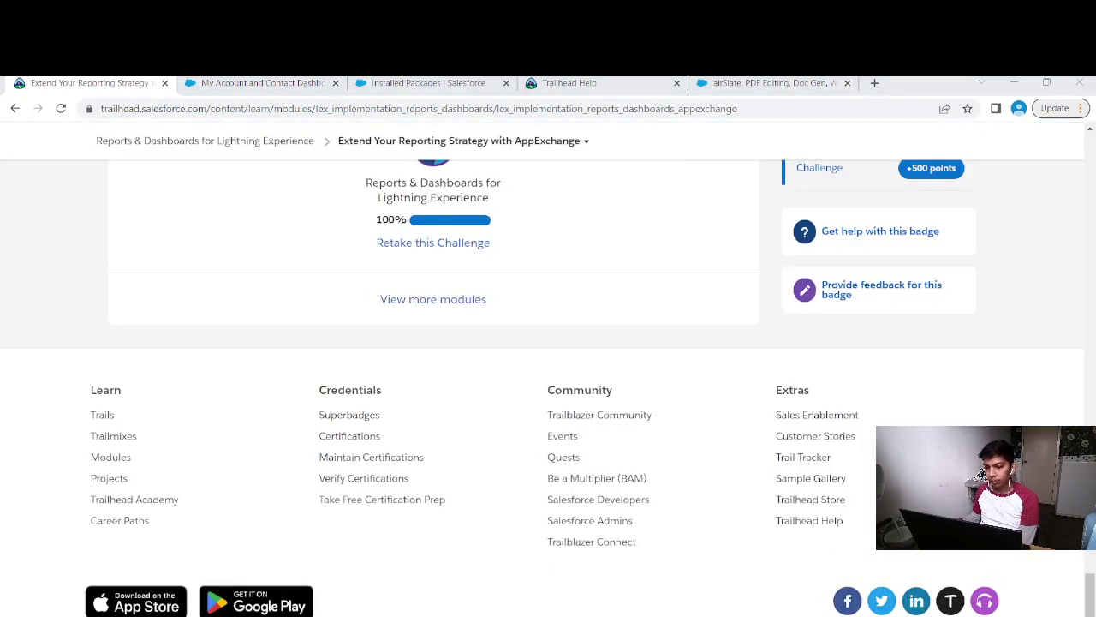